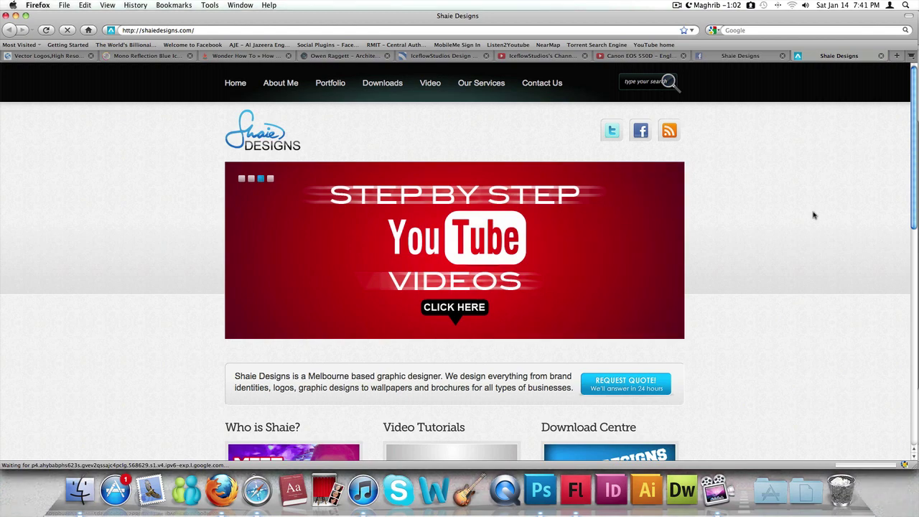
{"action": "scroll", "coordinate": [812, 211], "scroll_direction": "down", "scroll_amount": 8}
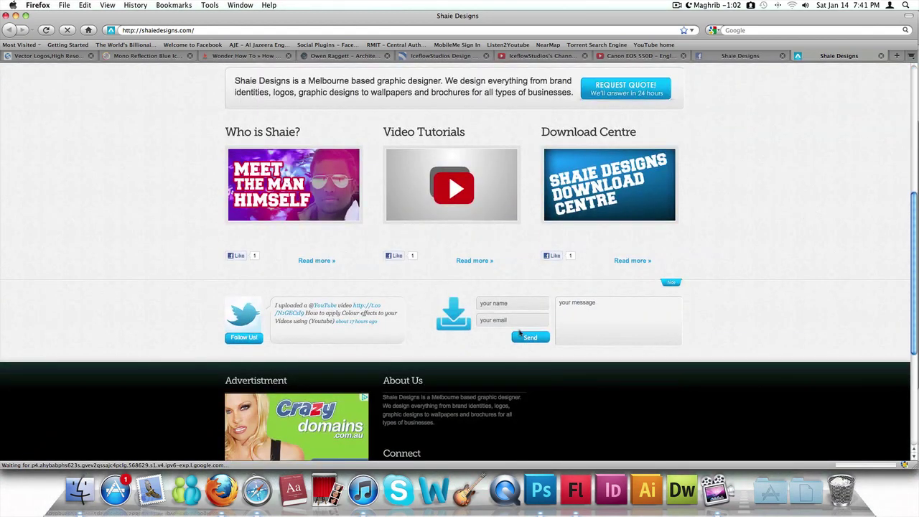
{"action": "scroll", "coordinate": [718, 312], "scroll_direction": "up", "scroll_amount": 8}
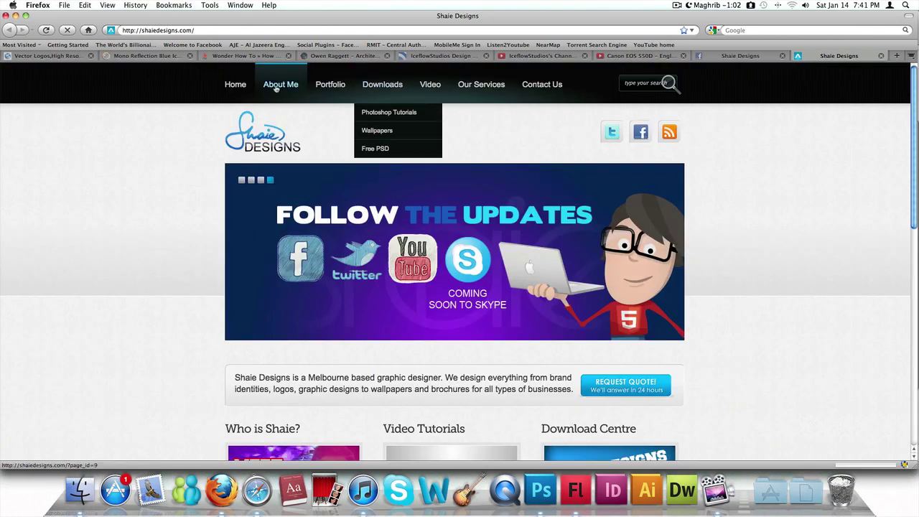
{"action": "key", "text": "super+shift+2"}
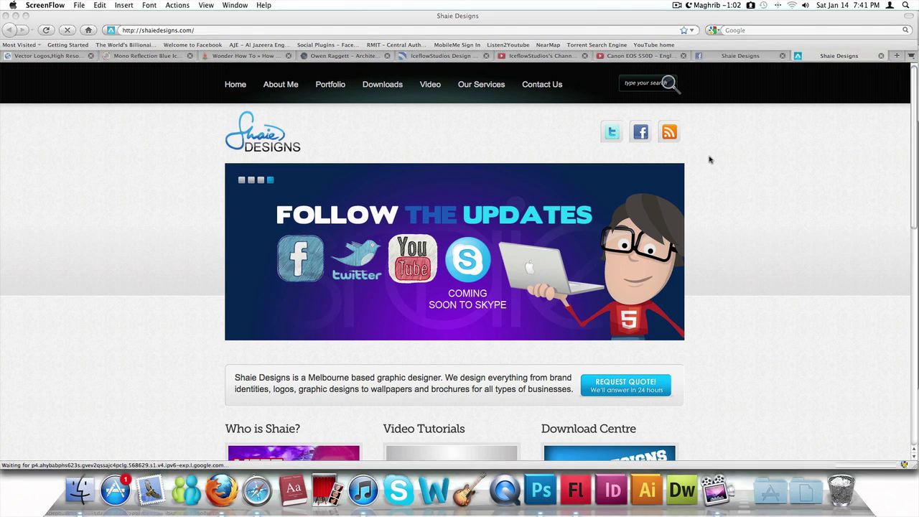
{"action": "left_click", "coordinate": [763, 176]}
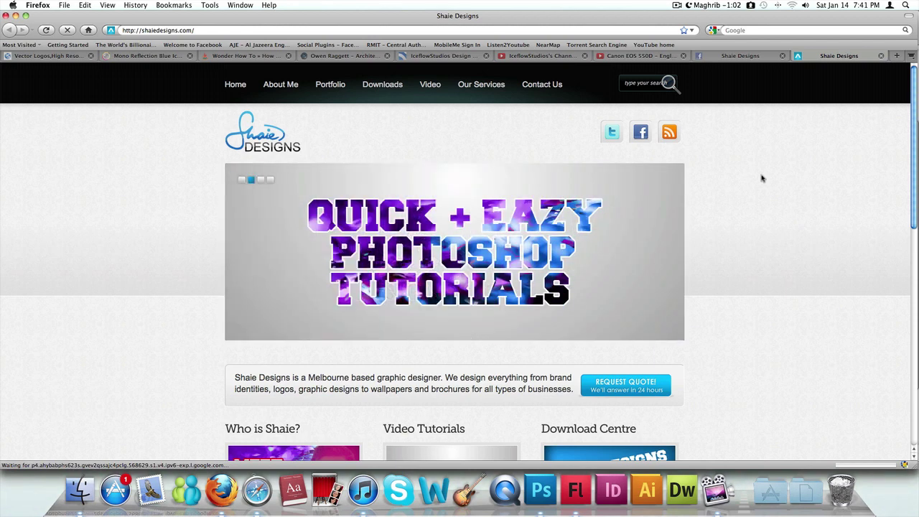
Switch to Safari and examine the shape and glossy look of the app icons in the iPhone vector image
{"action": "key", "text": "super+Tab"}
{"action": "key", "text": "super+Tab"}
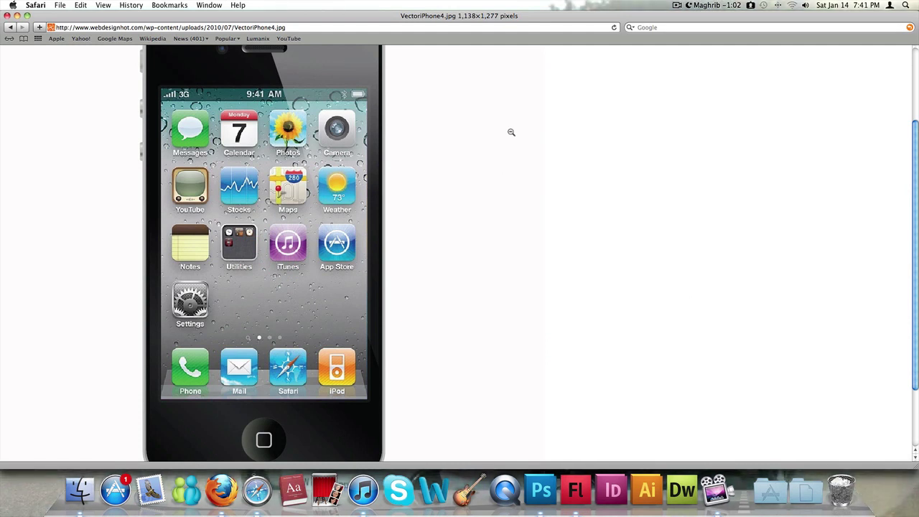
{"action": "scroll", "coordinate": [511, 132], "scroll_direction": "up", "scroll_amount": 4}
{"action": "scroll", "coordinate": [511, 132], "scroll_direction": "down", "scroll_amount": 5}
{"action": "scroll", "coordinate": [510, 132], "scroll_direction": "up", "scroll_amount": 2}
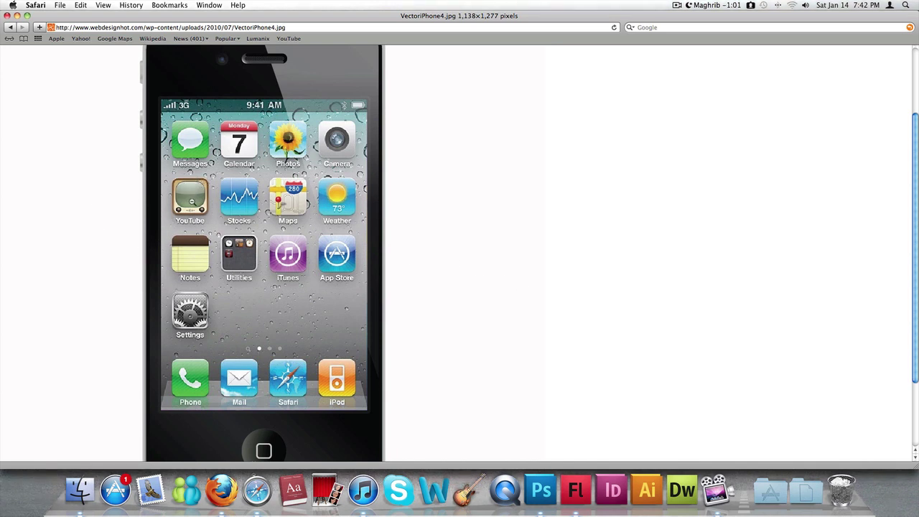
Switch to Photoshop and create a 600 × 600 pixel document at 72 pixels/inch, RGB Color, 8 bit, with transparent background contents
{"action": "left_click", "coordinate": [554, 475]}
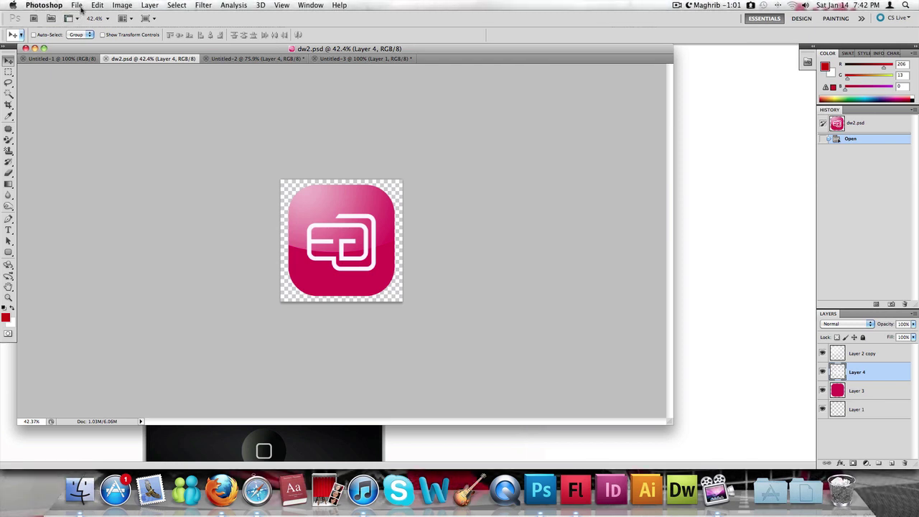
{"action": "left_click", "coordinate": [79, 5]}
{"action": "left_click", "coordinate": [413, 114]}
{"action": "key", "text": "super+n"}
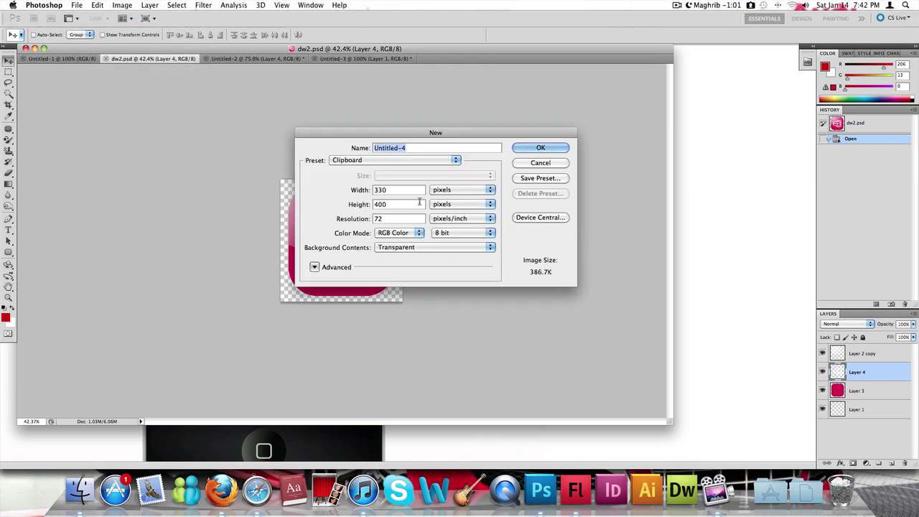
{"action": "key", "text": "Tab"}
{"action": "type", "text": "600"}
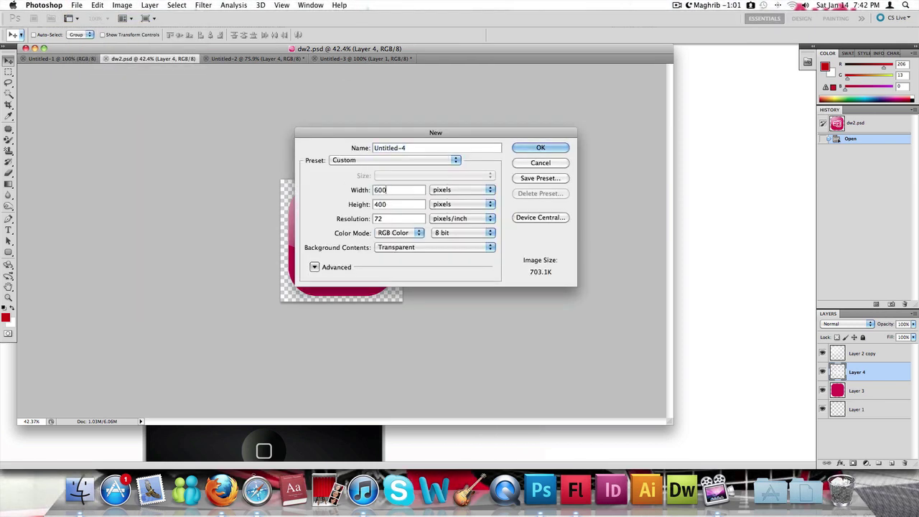
{"action": "key", "text": "Tab"}
{"action": "type", "text": "600"}
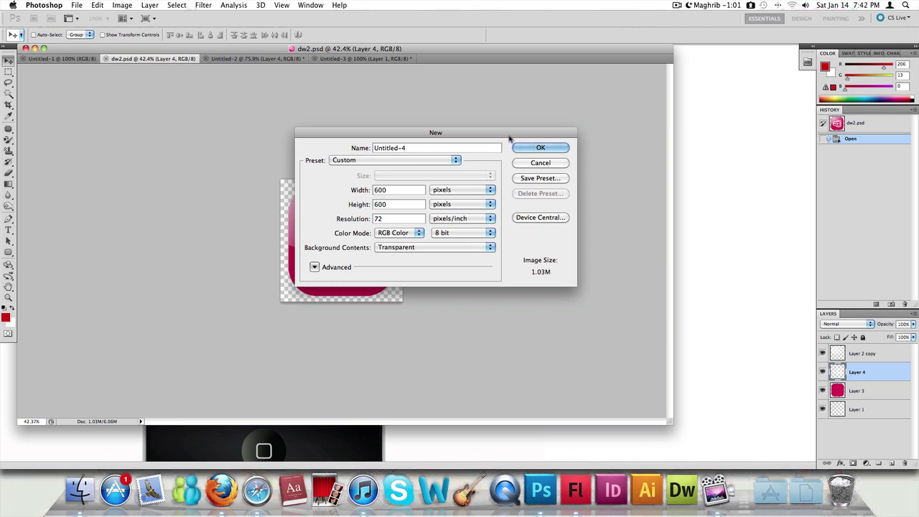
{"action": "left_click_drag", "start_coordinate": [509, 136], "coordinate": [452, 167]}
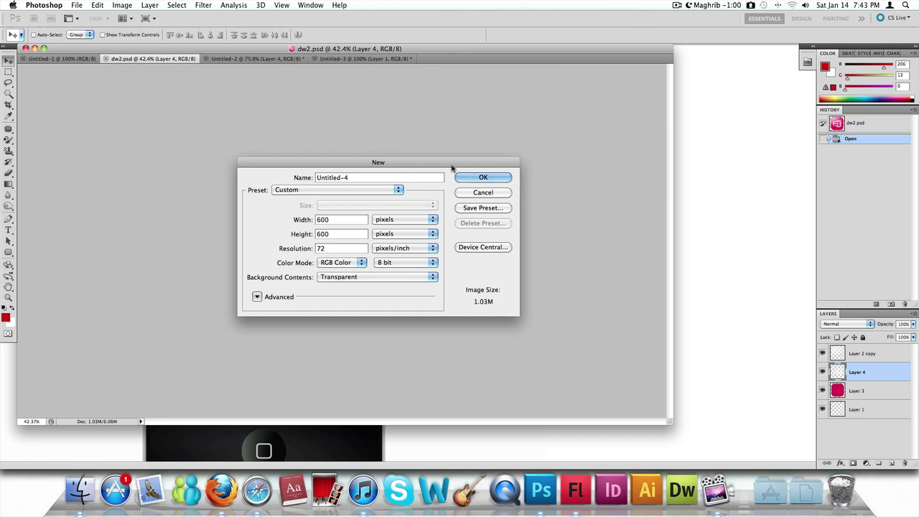
{"action": "key", "text": "Return"}
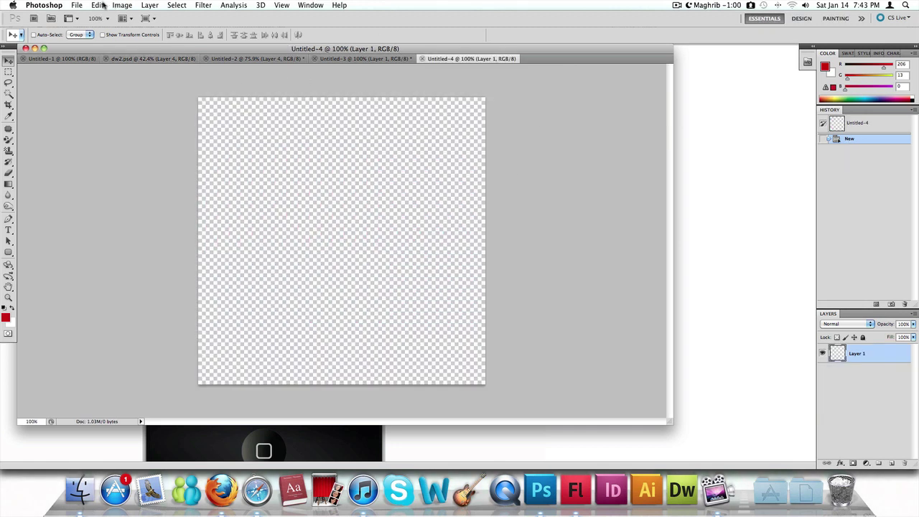
{"action": "left_click", "coordinate": [76, 5]}
{"action": "left_click", "coordinate": [83, 17]}
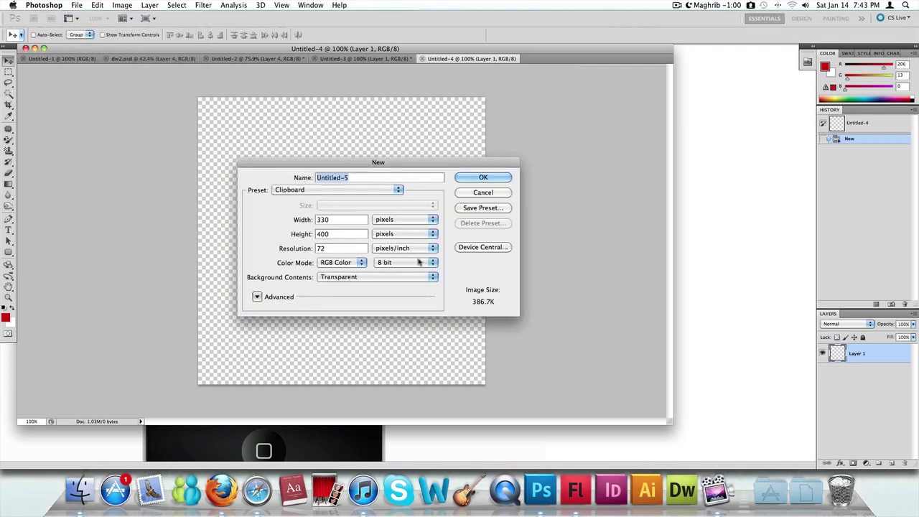
{"action": "left_click", "coordinate": [486, 179]}
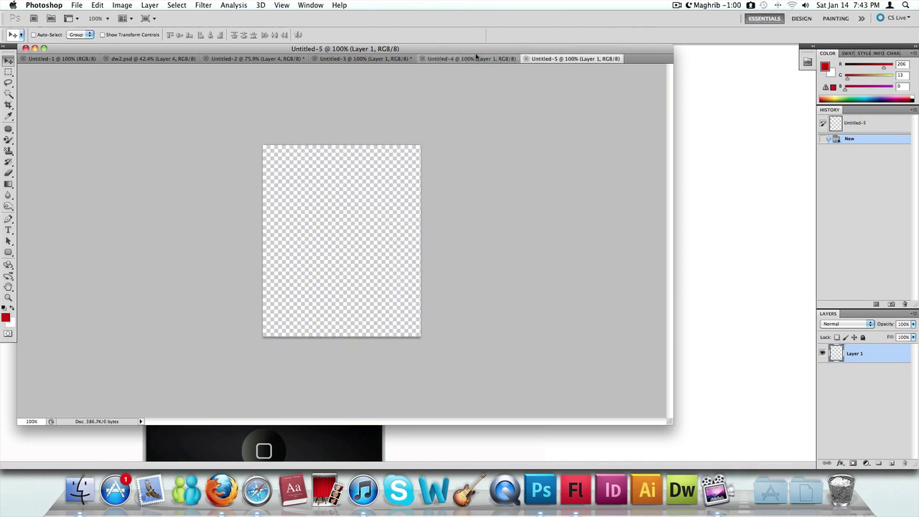
{"action": "left_click", "coordinate": [527, 59]}
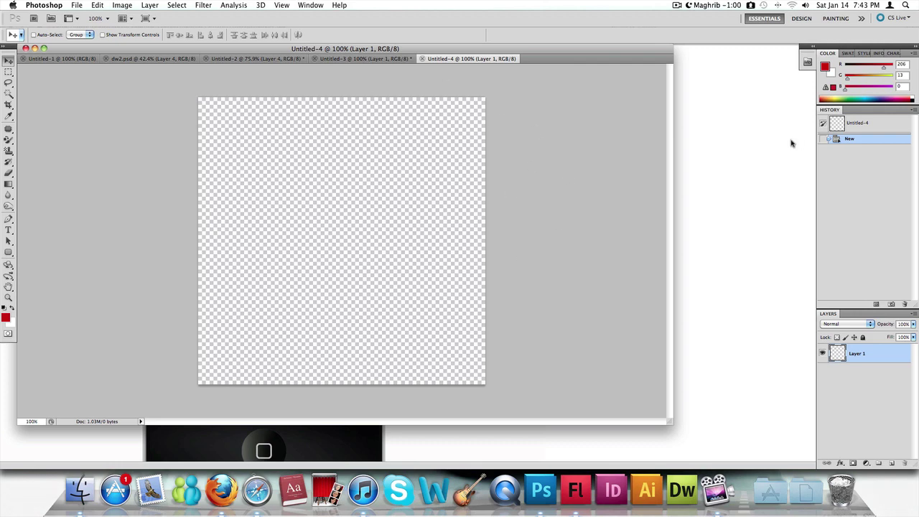
{"action": "left_click", "coordinate": [753, 132]}
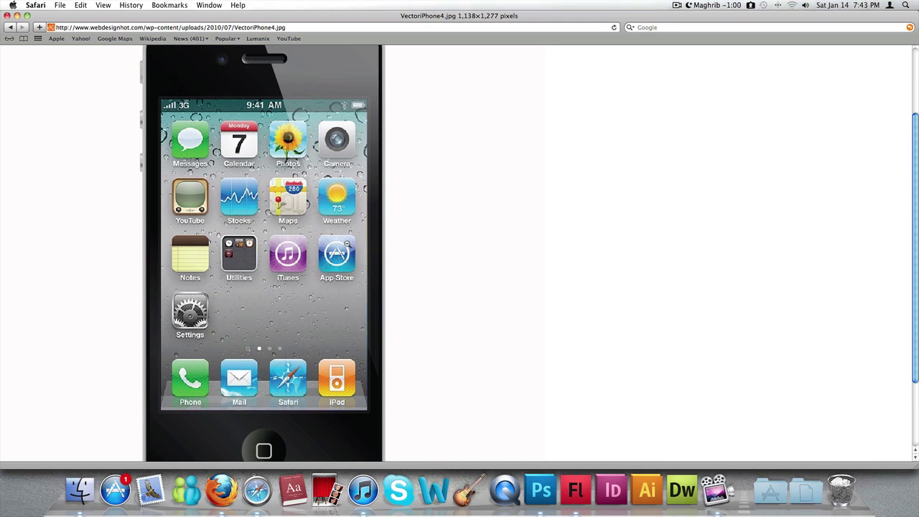
{"action": "key", "text": "super+Tab"}
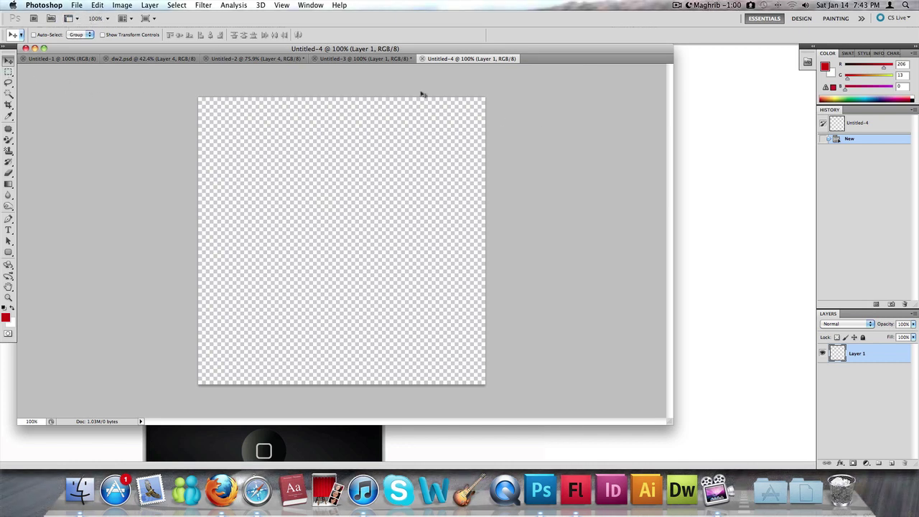
Add a new blank layer above Layer 1 with Normal mode and 100% opacity
{"action": "left_click", "coordinate": [140, 6]}
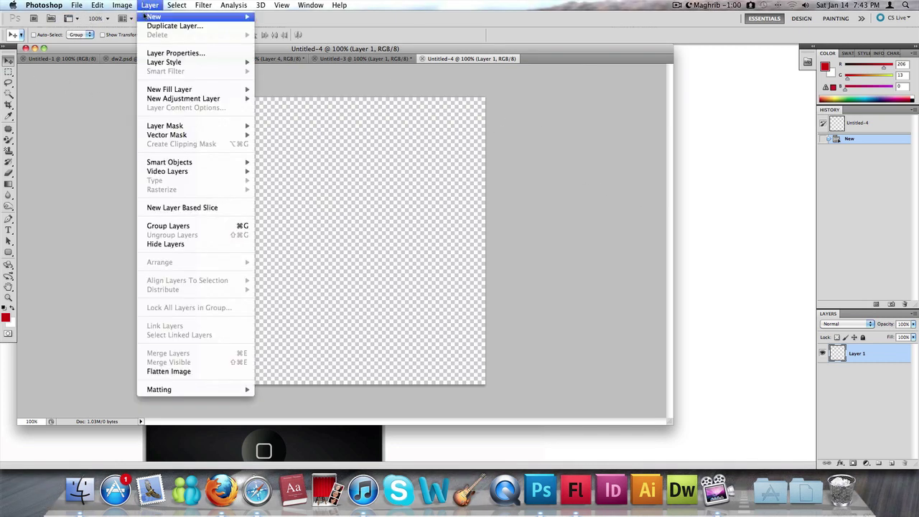
{"action": "mouse_move", "coordinate": [147, 17]}
{"action": "left_click", "coordinate": [278, 19]}
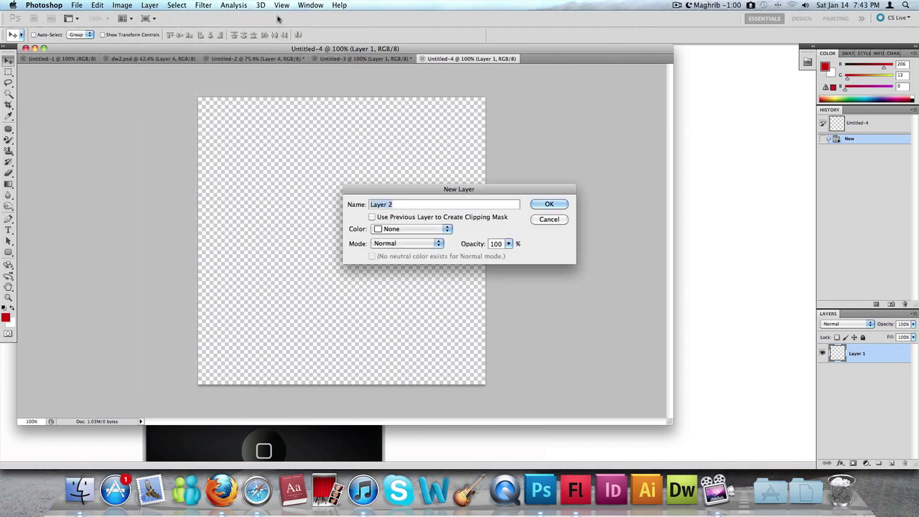
{"action": "key", "text": "Return"}
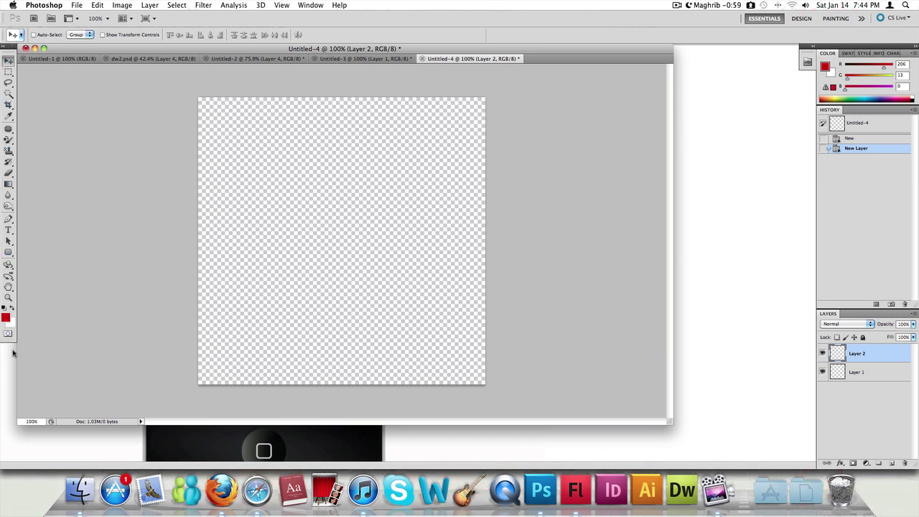
{"action": "left_click", "coordinate": [310, 5]}
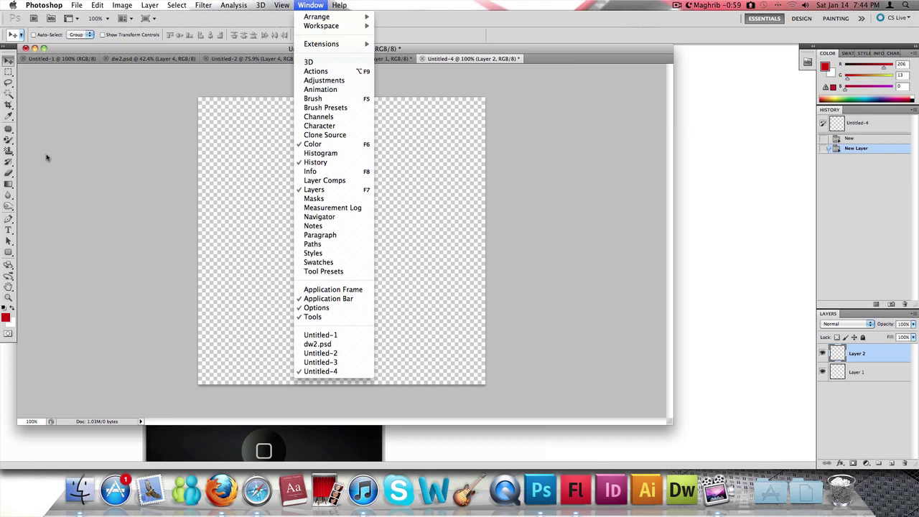
{"action": "left_click", "coordinate": [57, 129]}
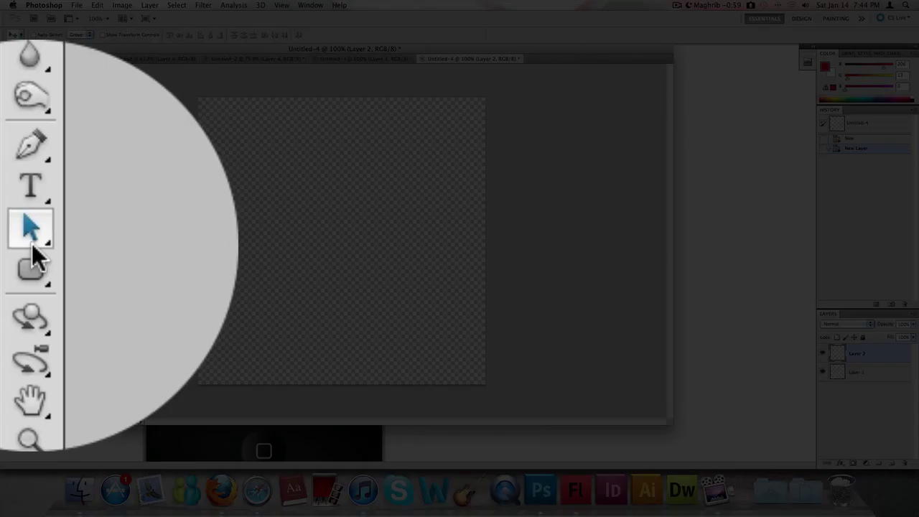
Draw a red rounded rectangle shape with a 5 cm corner radius, nearly filling the canvas with a narrow margin on every side
{"action": "left_click", "coordinate": [9, 252]}
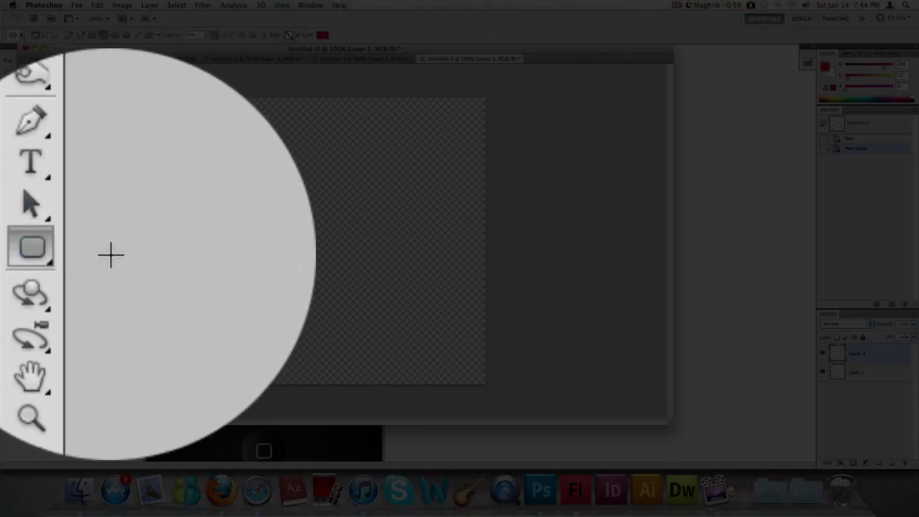
{"action": "right_click", "coordinate": [9, 252]}
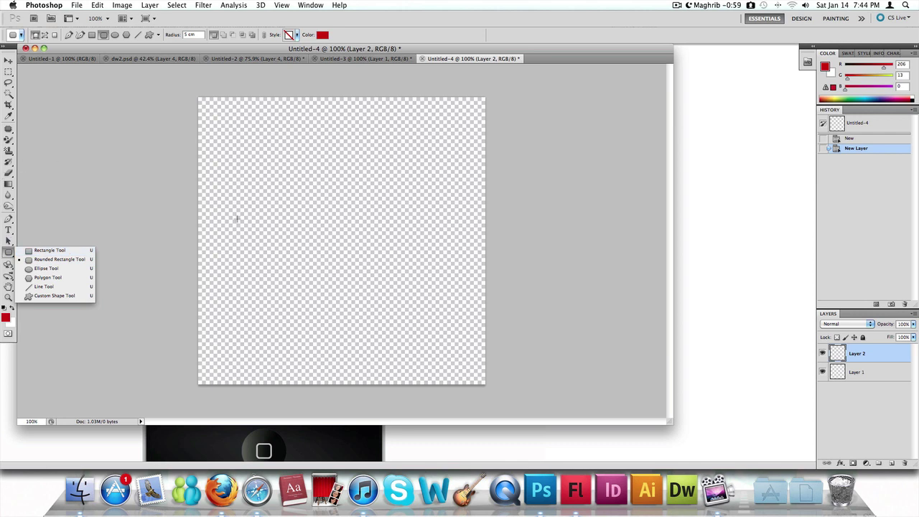
{"action": "left_click", "coordinate": [47, 259]}
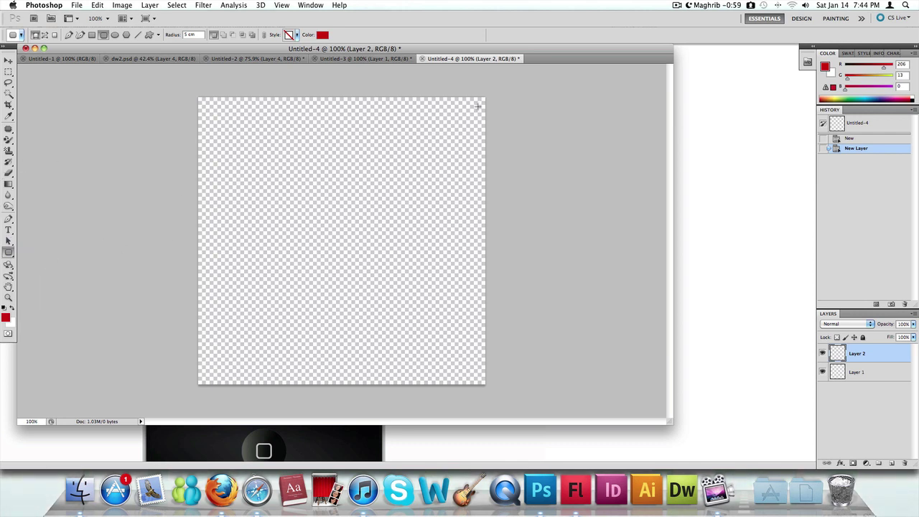
{"action": "left_click_drag", "start_coordinate": [479, 104], "coordinate": [211, 371]}
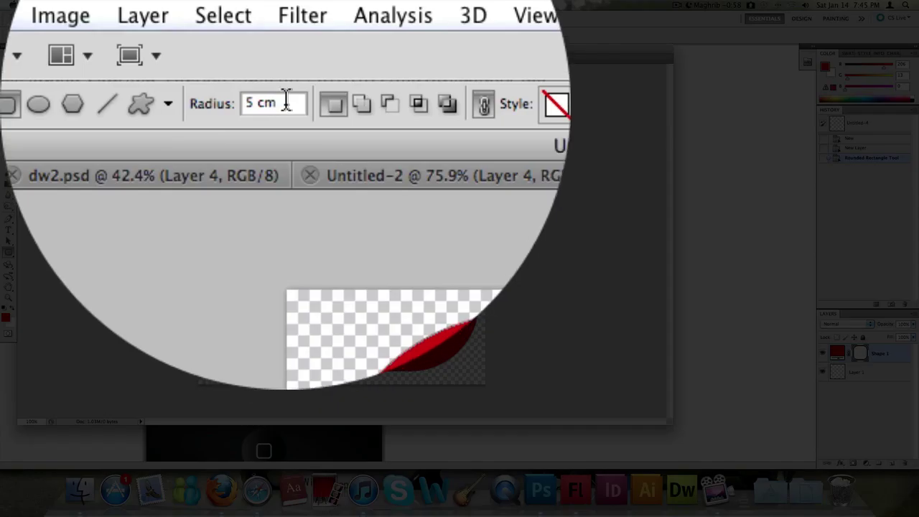
{"action": "left_click_drag", "start_coordinate": [198, 34], "coordinate": [165, 34]}
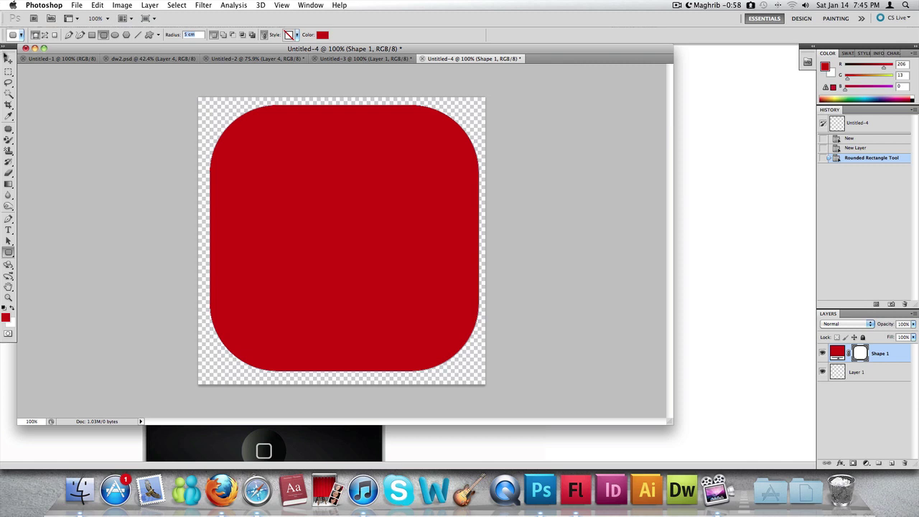
Align the red shape's vertical and horizontal centers to a selection of the whole canvas, and deselect
{"action": "left_click", "coordinate": [7, 63]}
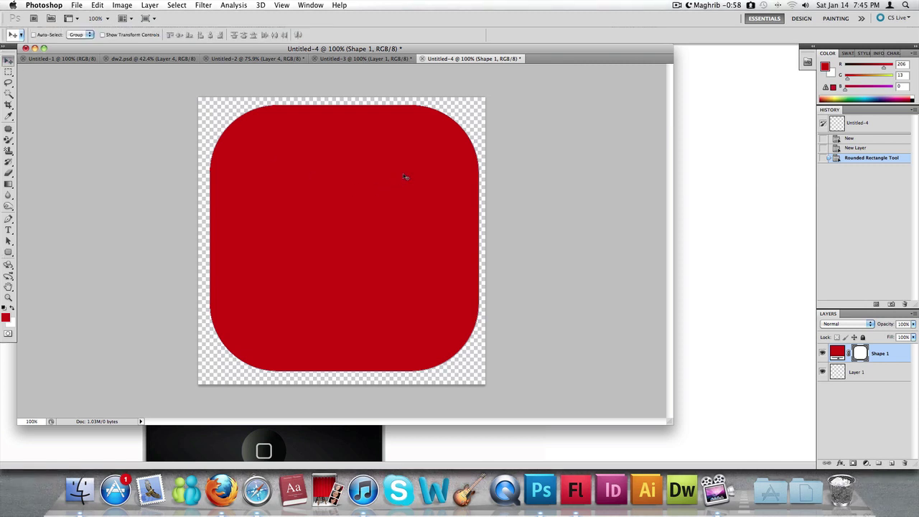
{"action": "key", "text": "super+a"}
{"action": "left_click", "coordinate": [151, 5]}
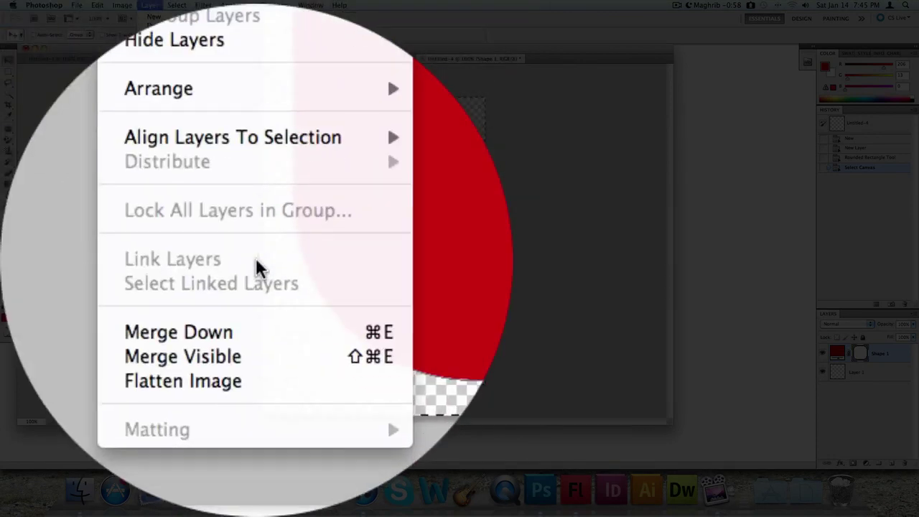
{"action": "mouse_move", "coordinate": [236, 280]}
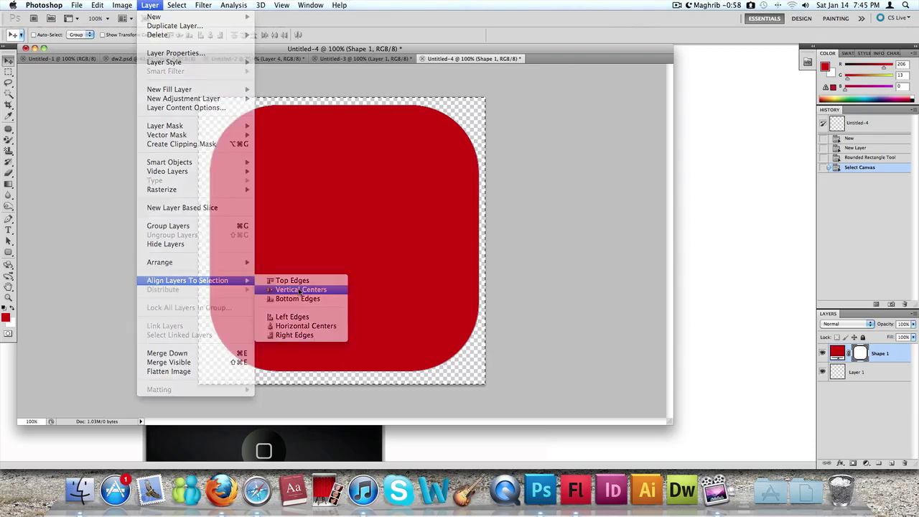
{"action": "left_click", "coordinate": [300, 289]}
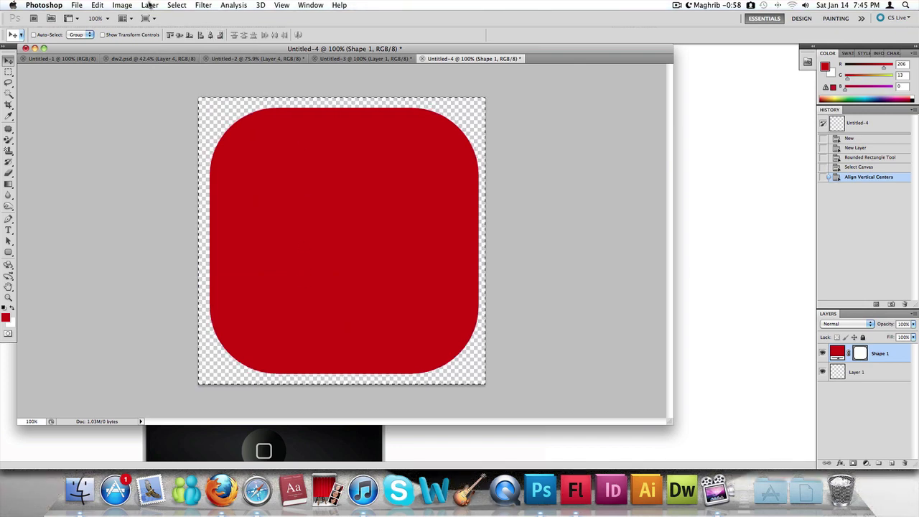
{"action": "left_click", "coordinate": [150, 5]}
{"action": "mouse_move", "coordinate": [215, 281]}
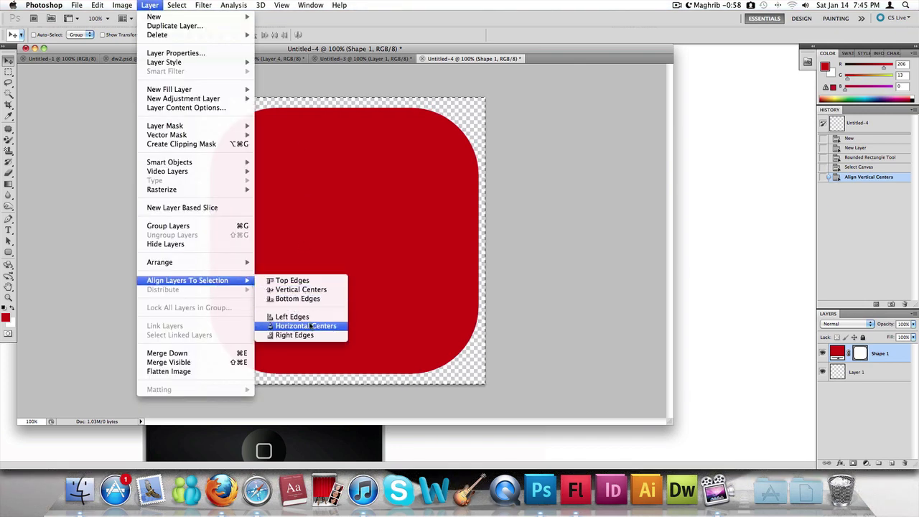
{"action": "left_click", "coordinate": [305, 326]}
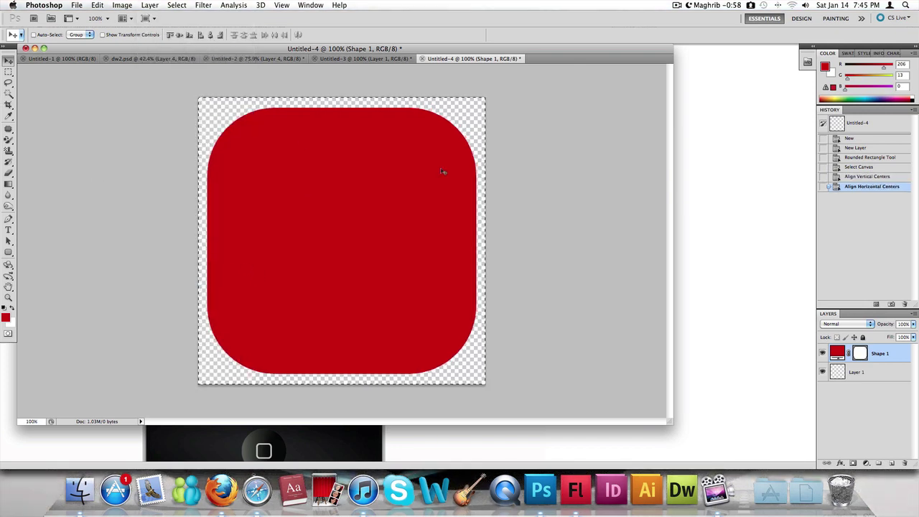
{"action": "left_click", "coordinate": [8, 72]}
{"action": "left_click", "coordinate": [71, 94]}
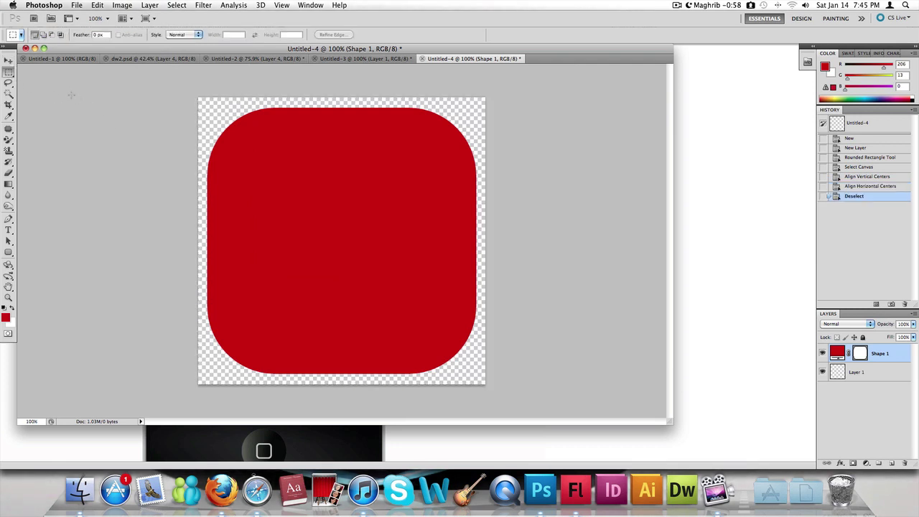
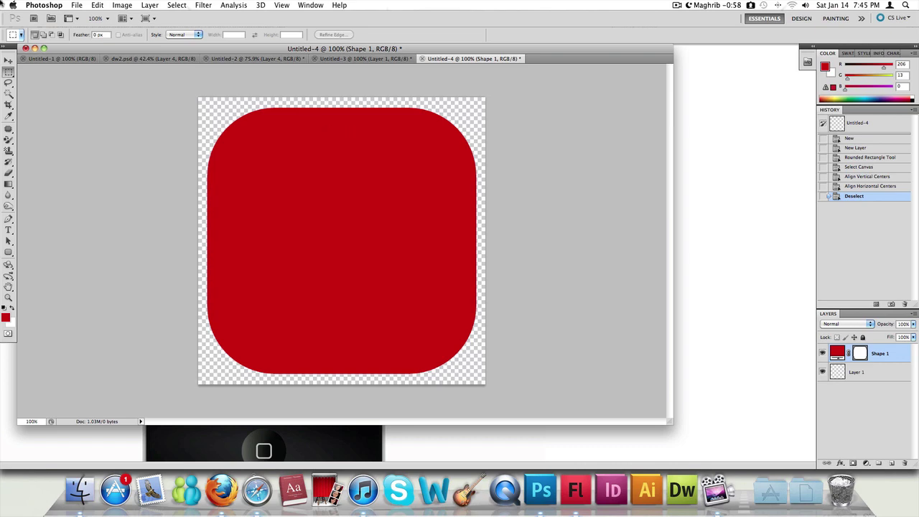
Add a new blank layer directly above the red shape layer with the default settings
{"action": "left_click", "coordinate": [147, 6]}
{"action": "mouse_move", "coordinate": [154, 16]}
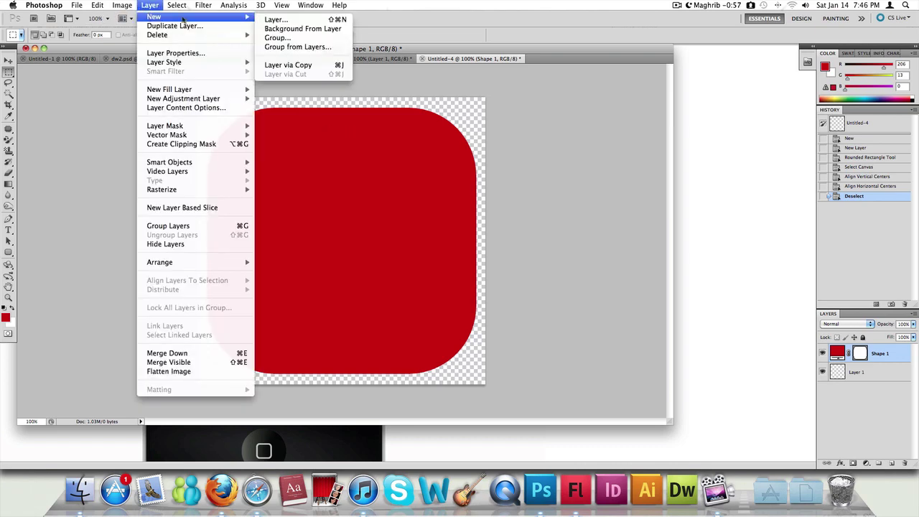
{"action": "left_click", "coordinate": [266, 19]}
{"action": "key", "text": "Return"}
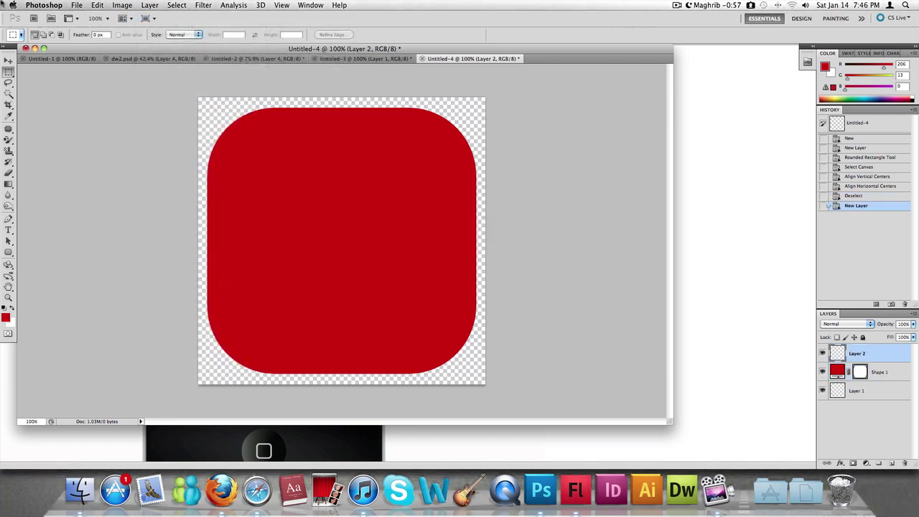
Activate the Gradient tool and open its current gradient for editing
{"action": "left_click", "coordinate": [8, 185]}
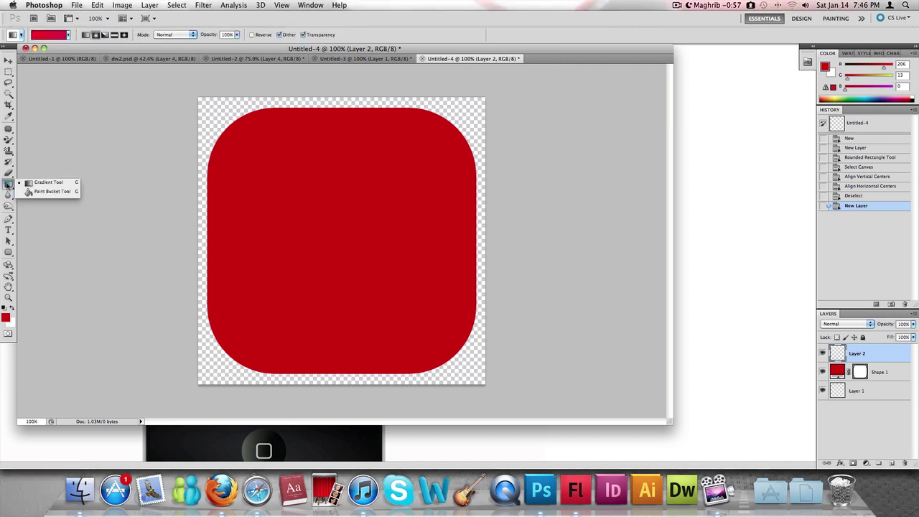
{"action": "left_click", "coordinate": [50, 191]}
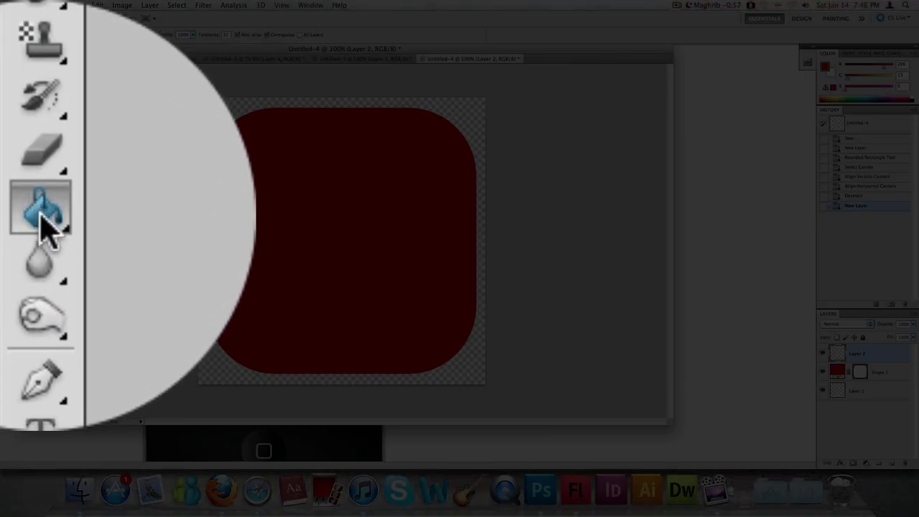
{"action": "left_click", "coordinate": [9, 186]}
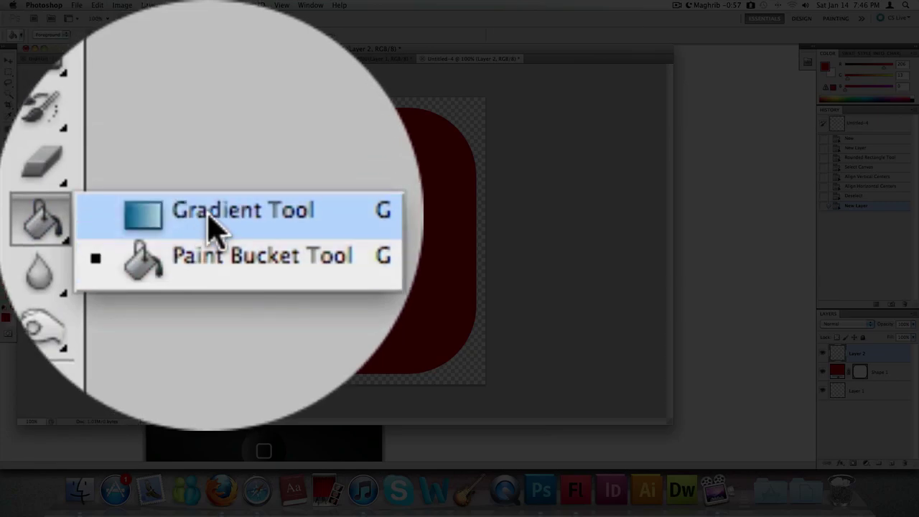
{"action": "left_click", "coordinate": [41, 183]}
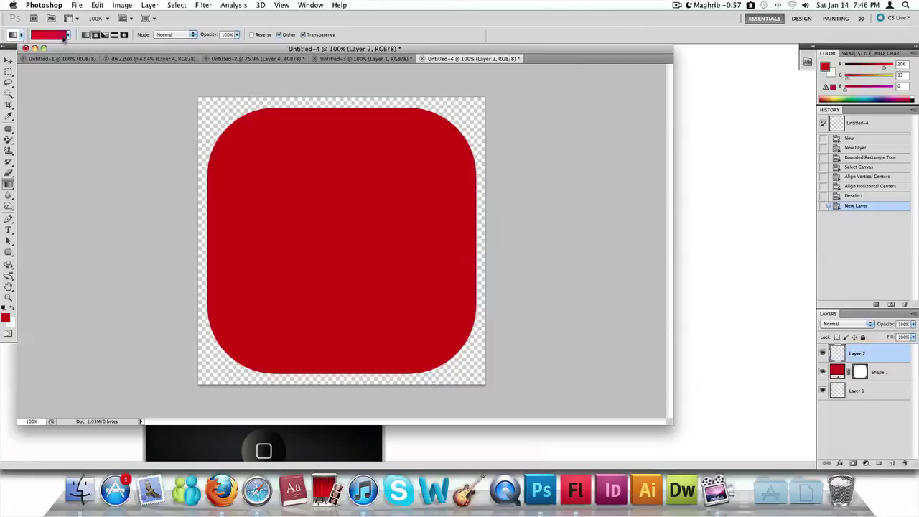
{"action": "left_click", "coordinate": [63, 36]}
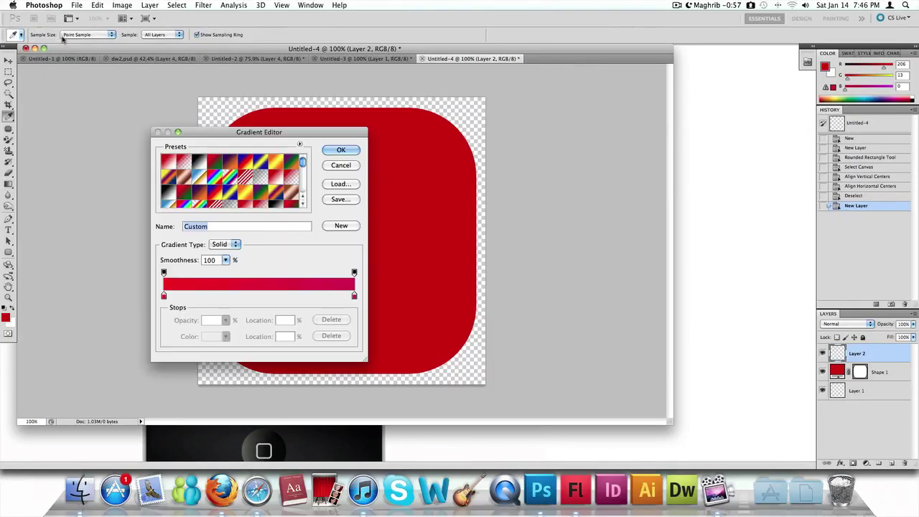
Load the Foreground to Transparent gradient preset and set its starting color stop to near-white #fcfbfb
{"action": "scroll", "coordinate": [250, 185], "scroll_direction": "down", "scroll_amount": 5}
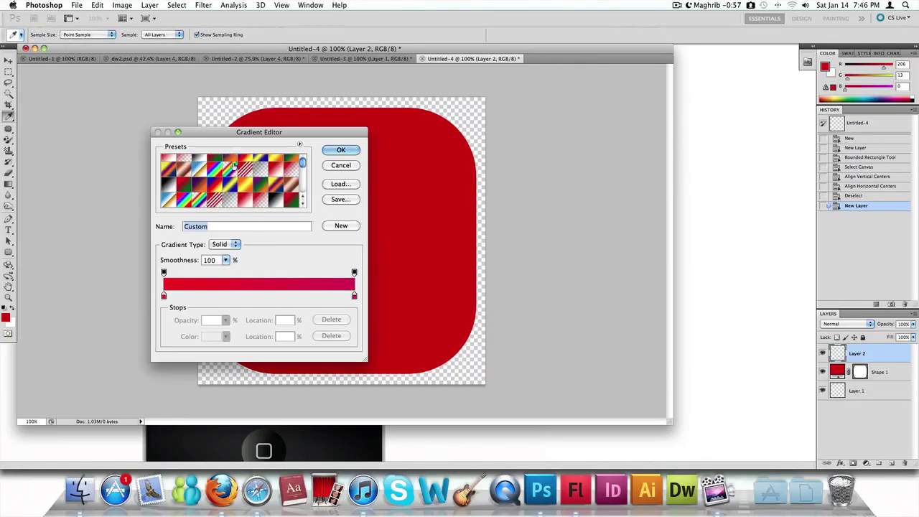
{"action": "scroll", "coordinate": [250, 186], "scroll_direction": "down", "scroll_amount": 2}
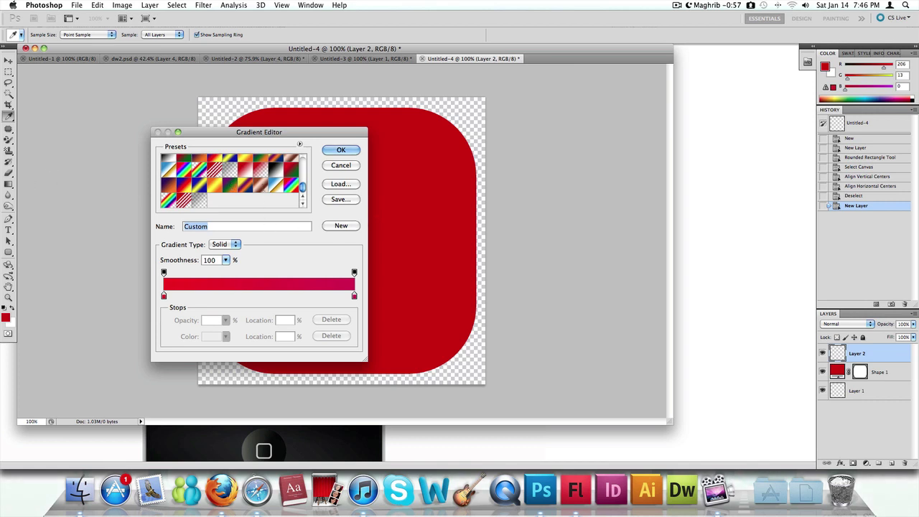
{"action": "left_click", "coordinate": [229, 171]}
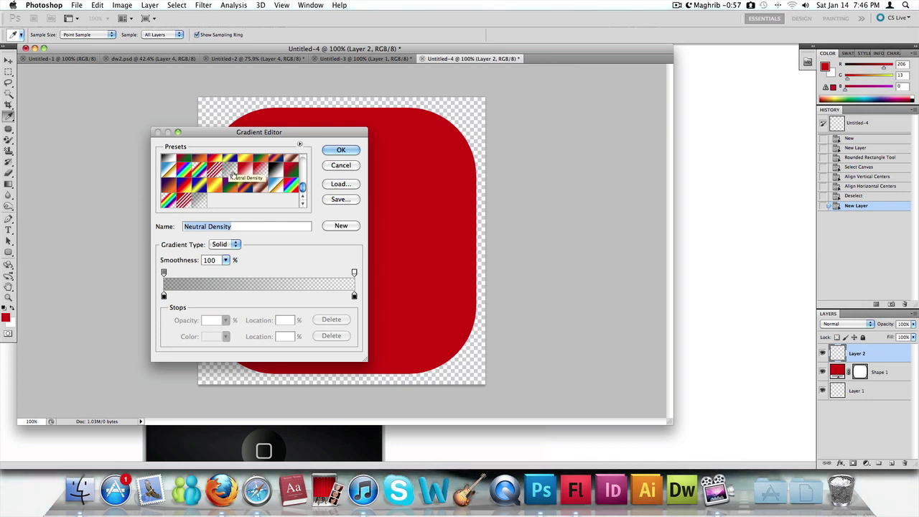
{"action": "scroll", "coordinate": [231, 172], "scroll_direction": "up", "scroll_amount": 5}
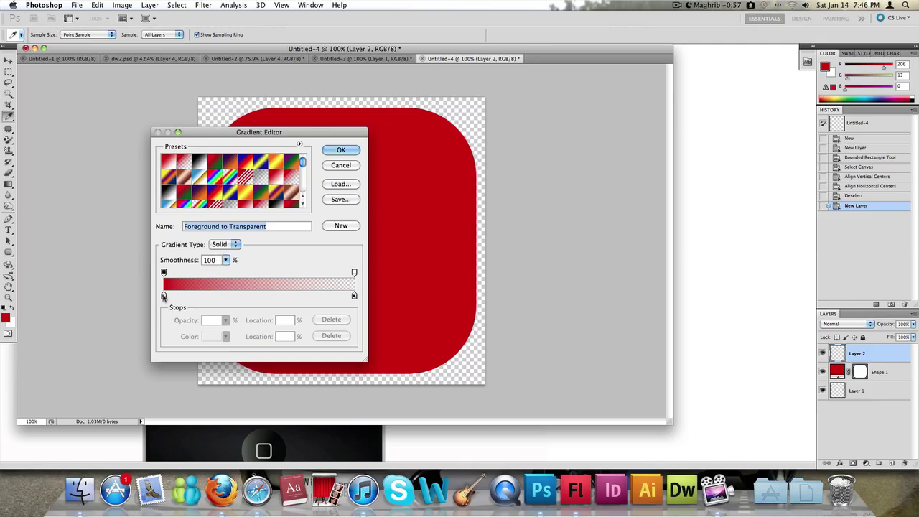
{"action": "double_click", "coordinate": [163, 295]}
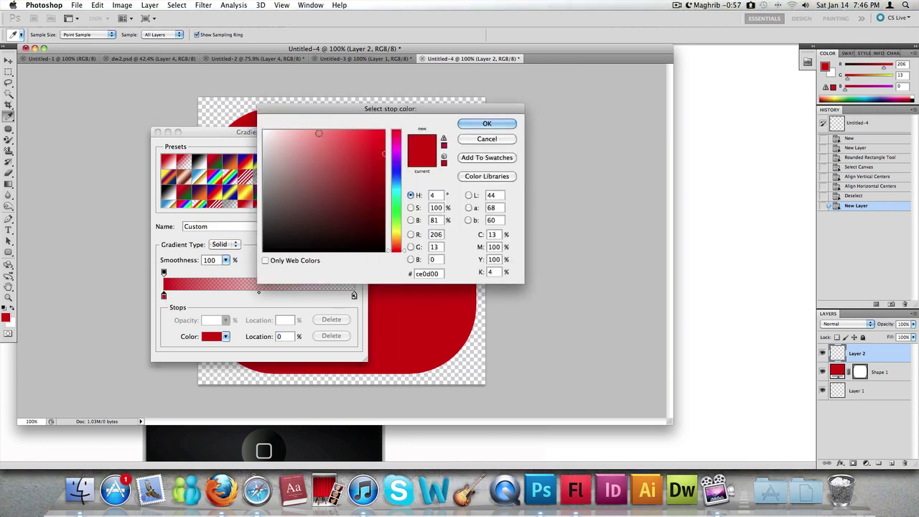
{"action": "left_click", "coordinate": [262, 132]}
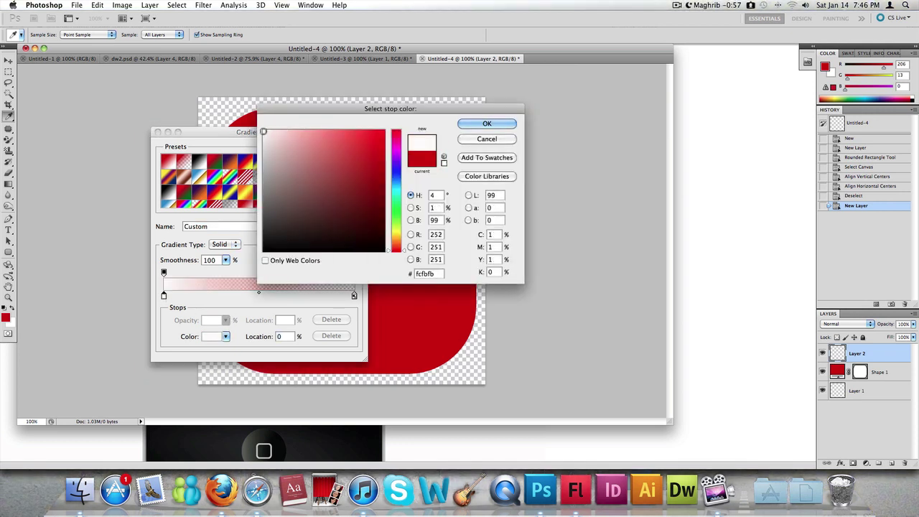
{"action": "left_click", "coordinate": [486, 123]}
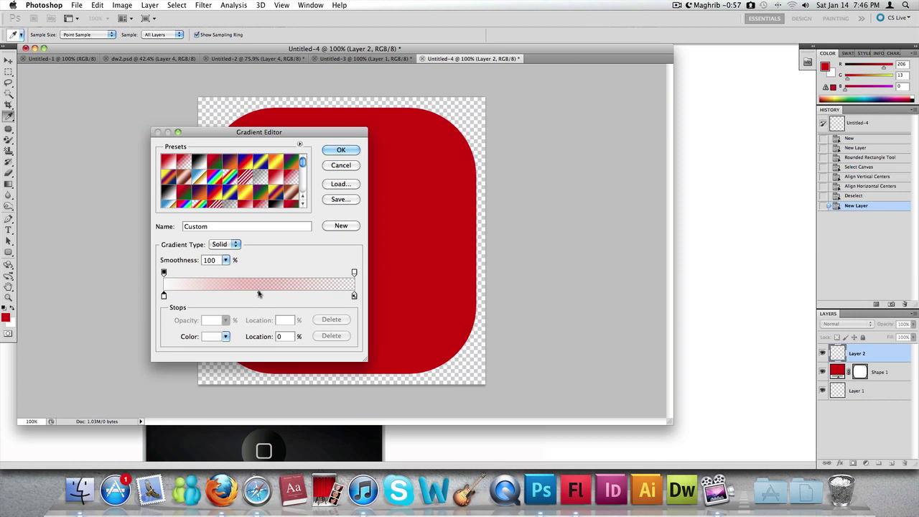
Shift the gradient's color midpoint to 95%
{"action": "left_click", "coordinate": [259, 293]}
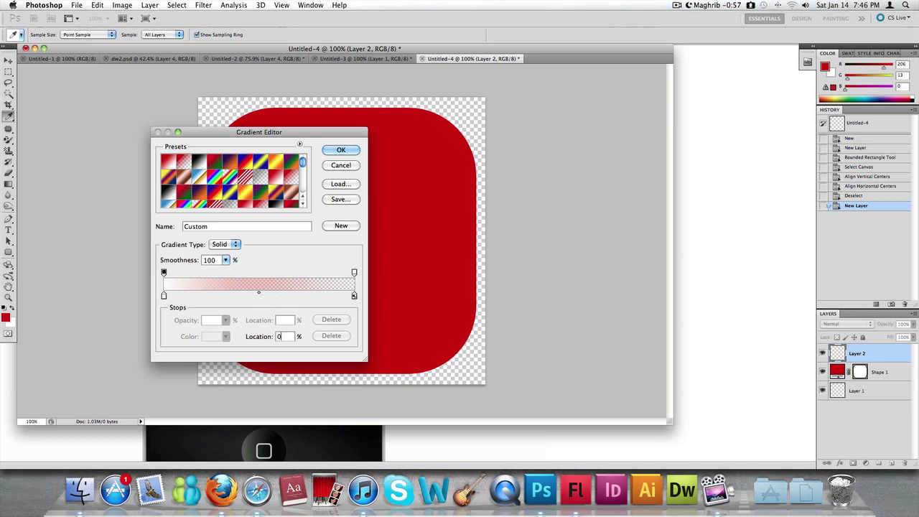
{"action": "type", "text": "0"}
{"action": "key", "text": "Return"}
{"action": "key", "text": "Return"}
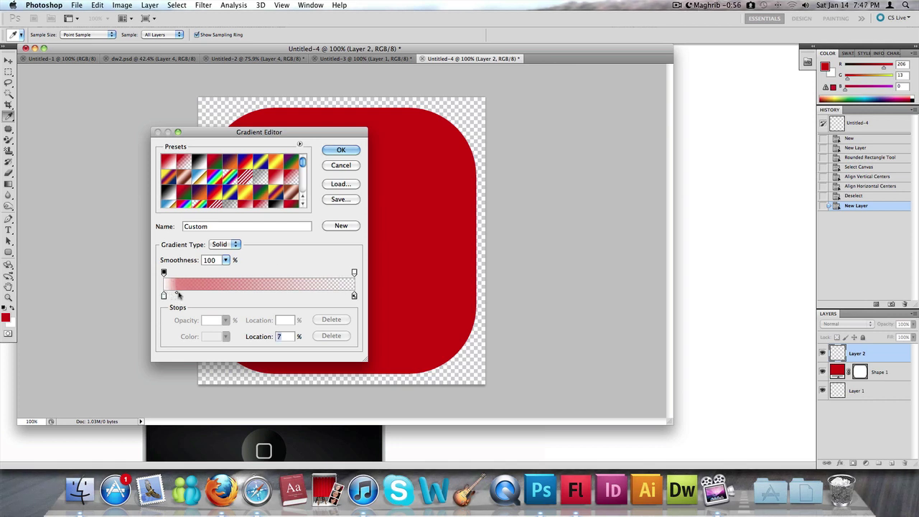
{"action": "left_click_drag", "start_coordinate": [176, 292], "coordinate": [342, 294]}
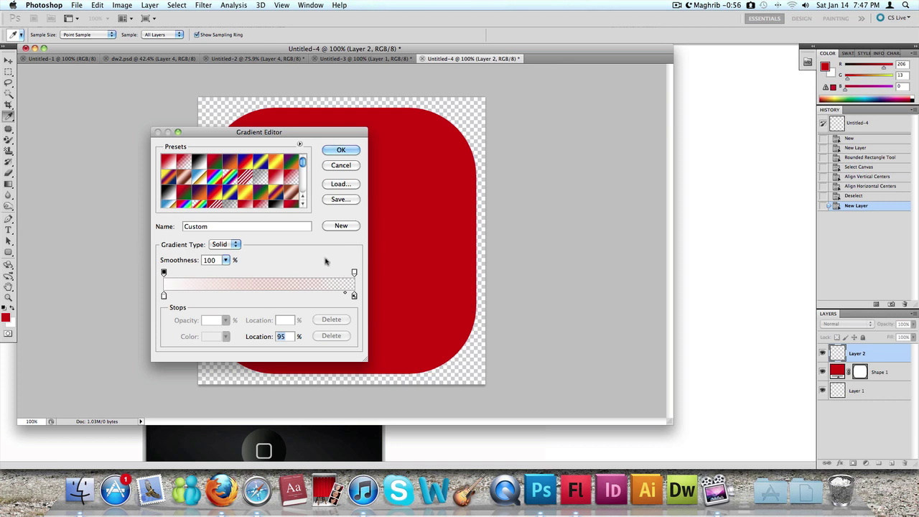
Base the gradient on the Black, White preset and change its black starting color stop to white
{"action": "scroll", "coordinate": [278, 188], "scroll_direction": "down", "scroll_amount": 2}
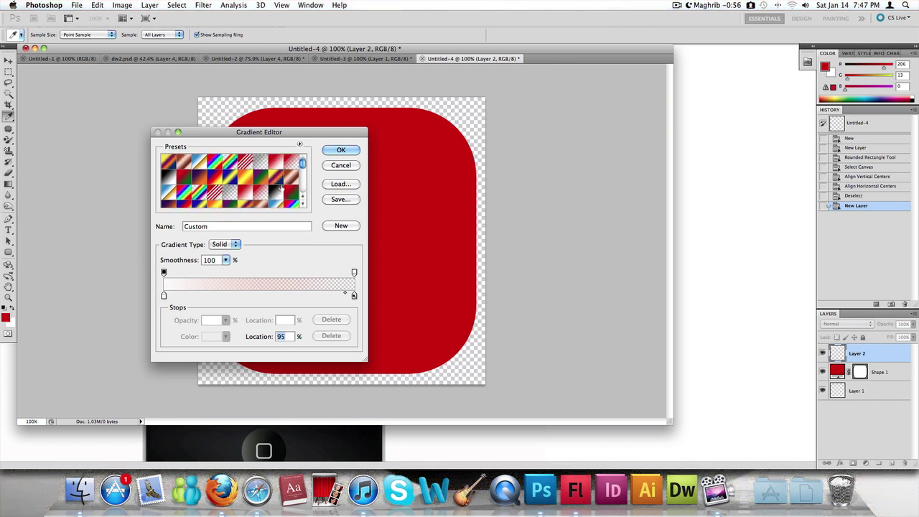
{"action": "scroll", "coordinate": [278, 188], "scroll_direction": "up", "scroll_amount": 1}
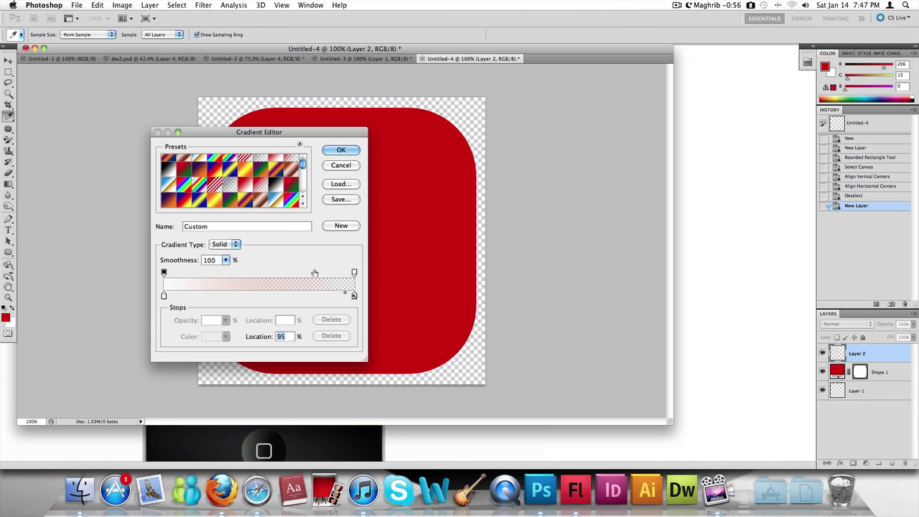
{"action": "left_click", "coordinate": [278, 184]}
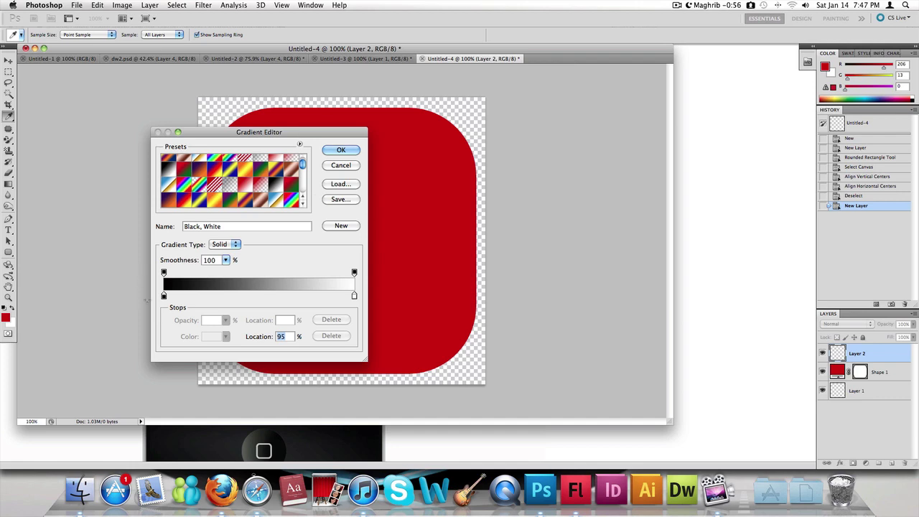
{"action": "double_click", "coordinate": [163, 296]}
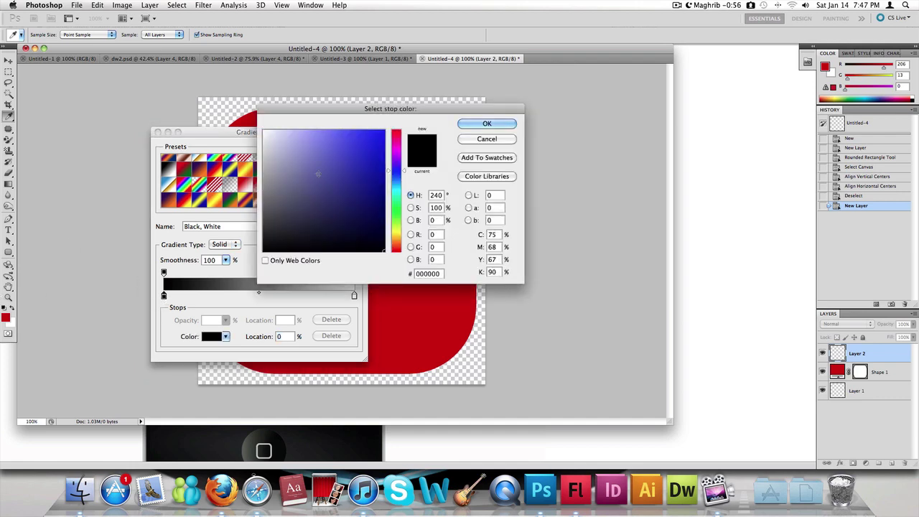
{"action": "left_click_drag", "start_coordinate": [400, 108], "coordinate": [461, 168]}
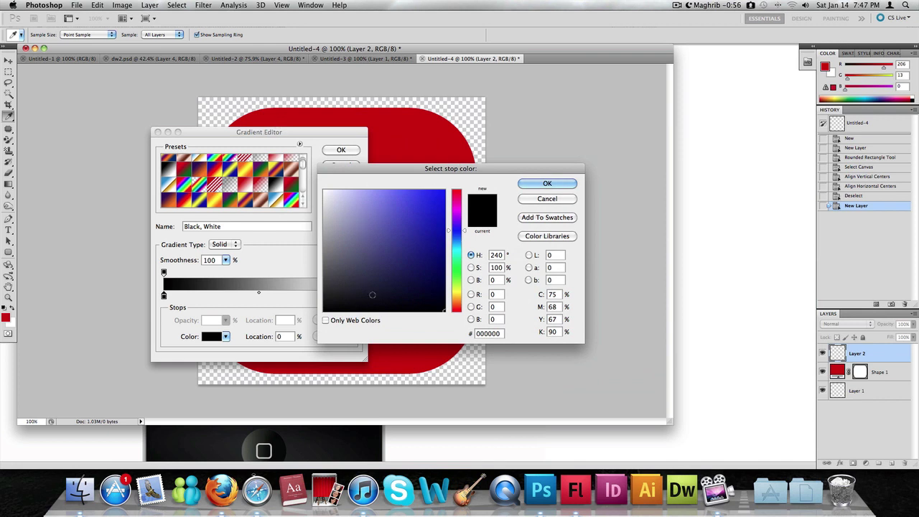
{"action": "left_click", "coordinate": [323, 192]}
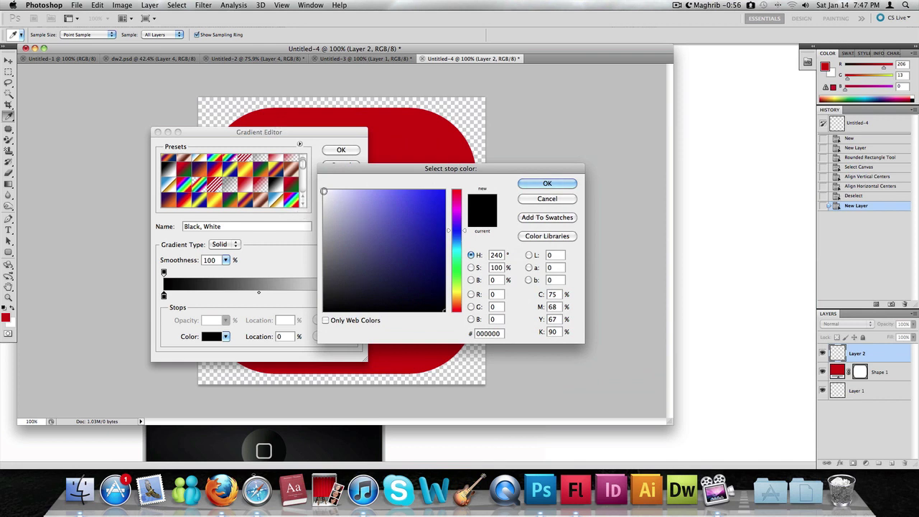
{"action": "left_click", "coordinate": [538, 183]}
Set the opacity stop at the gradient's 100% end to 0% and accept the edited white-to-transparent gradient
{"action": "left_click", "coordinate": [354, 297]}
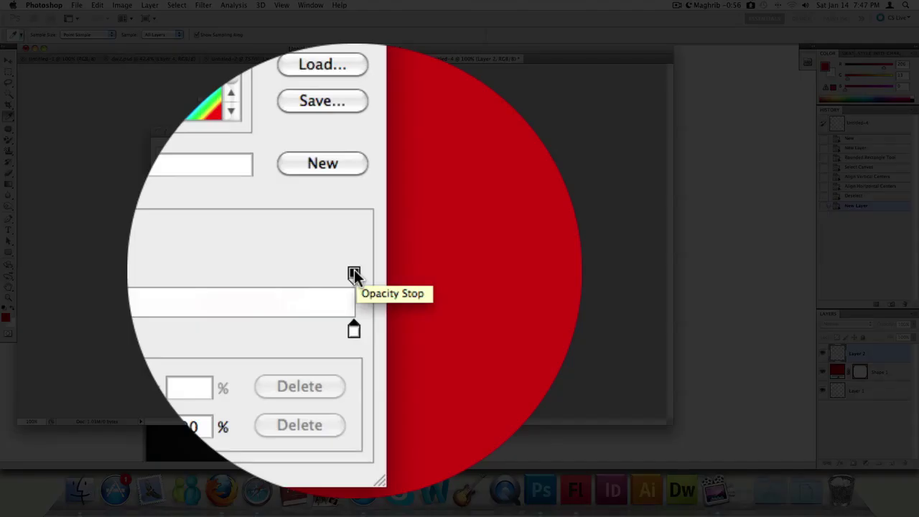
{"action": "left_click", "coordinate": [354, 273]}
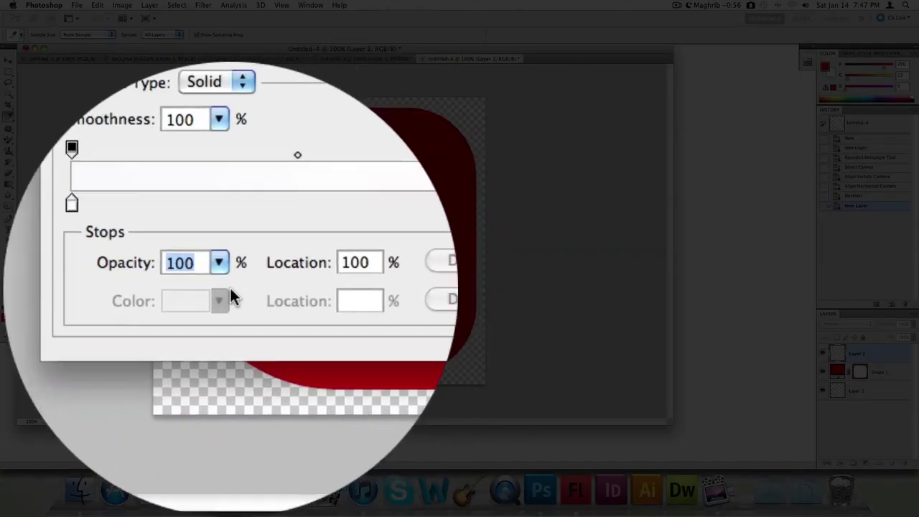
{"action": "left_click_drag", "start_coordinate": [227, 288], "coordinate": [228, 294]}
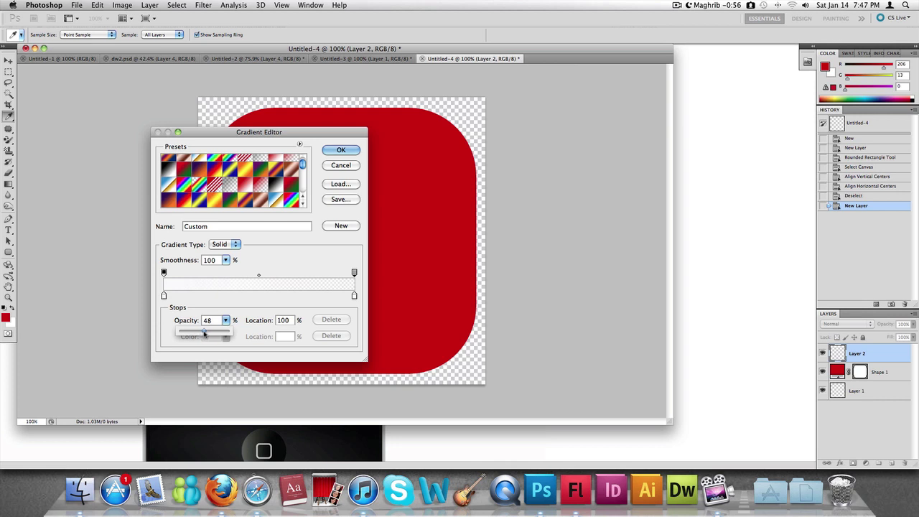
{"action": "left_click_drag", "start_coordinate": [204, 333], "coordinate": [203, 335]}
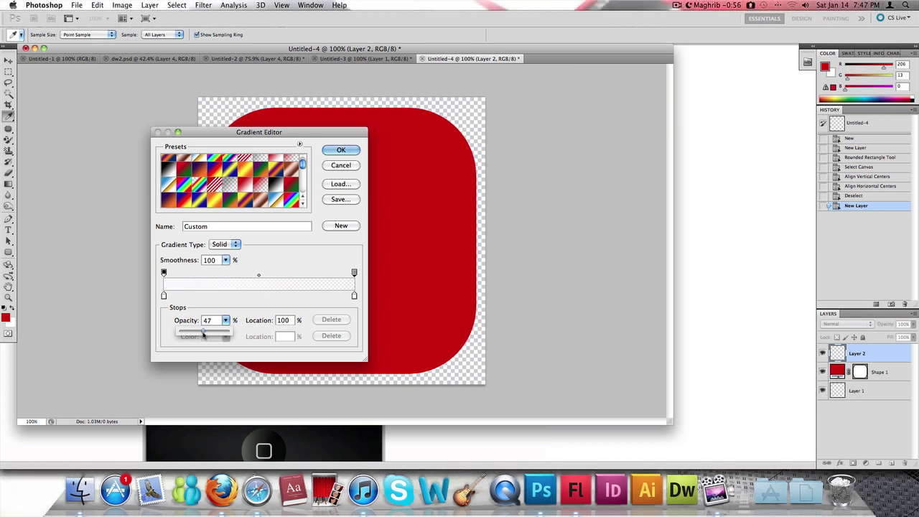
{"action": "left_click_drag", "start_coordinate": [203, 335], "coordinate": [179, 333]}
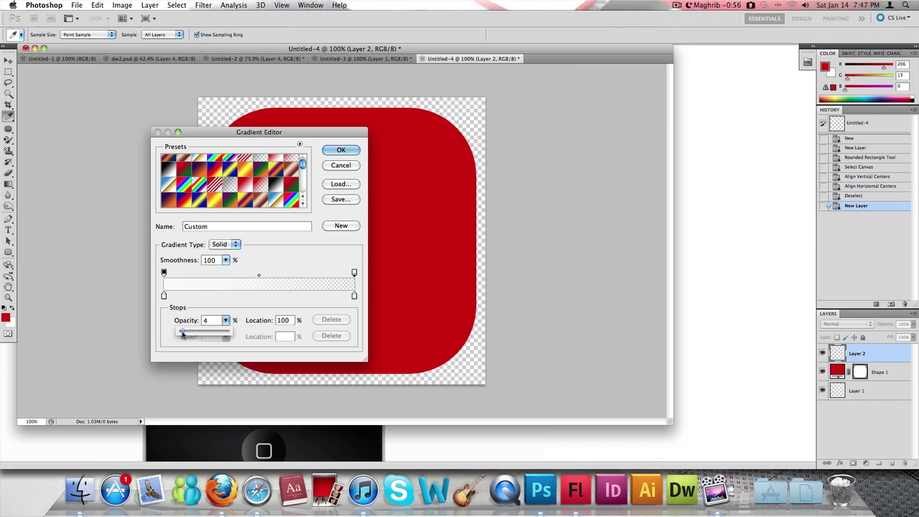
{"action": "left_click", "coordinate": [292, 314]}
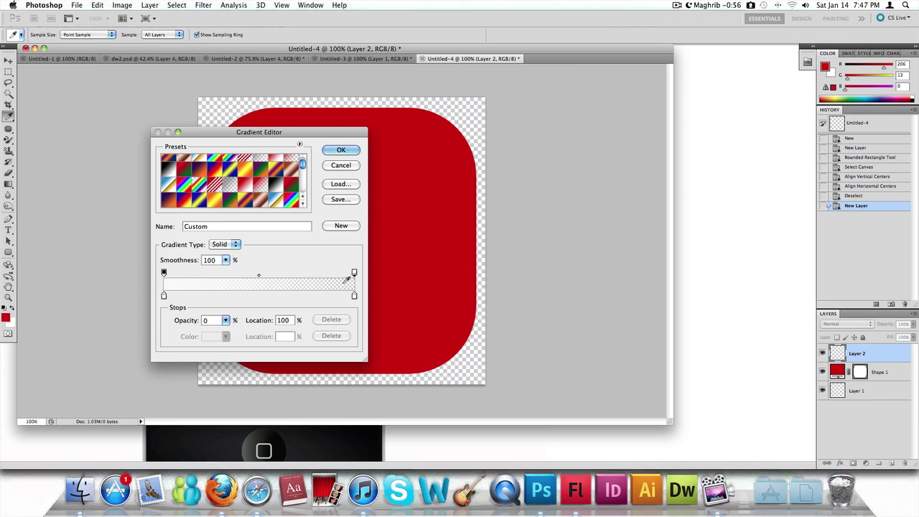
{"action": "left_click", "coordinate": [341, 150]}
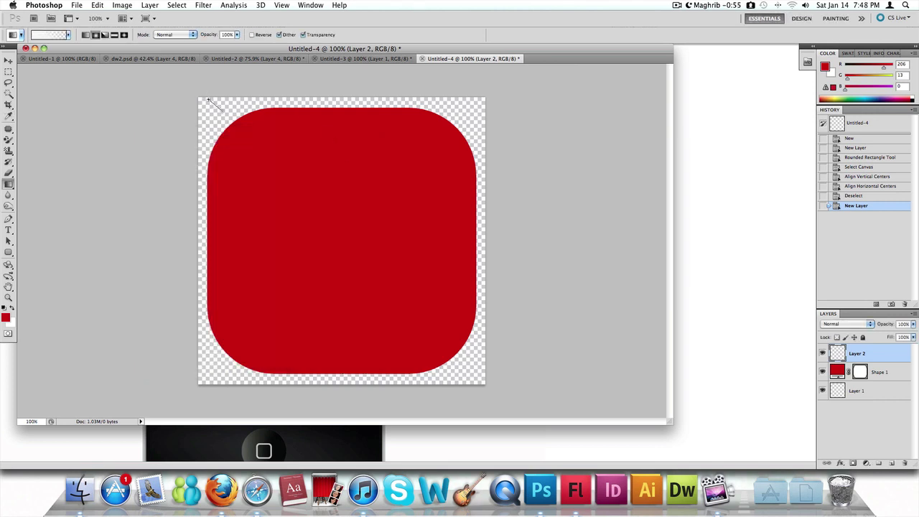
Try white-to-transparent gradients diagonally from the canvas's upper-left corner on the new layer, and revert the history to the New Layer state
{"action": "left_click_drag", "start_coordinate": [220, 109], "coordinate": [420, 341]}
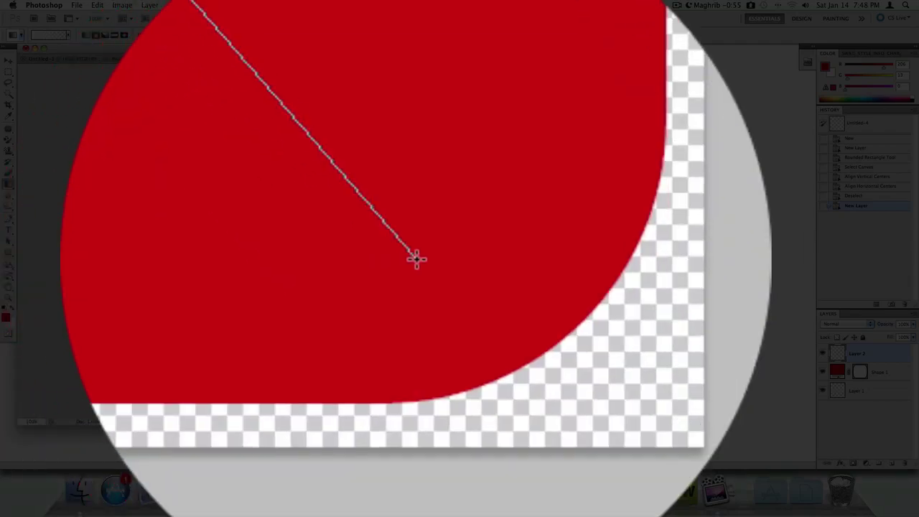
{"action": "left_click_drag", "start_coordinate": [417, 258], "coordinate": [419, 259]}
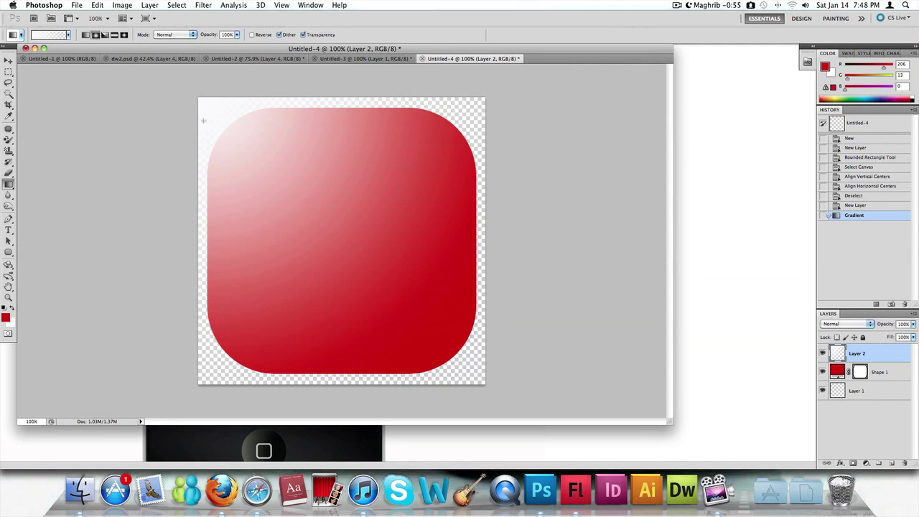
{"action": "left_click_drag", "start_coordinate": [371, 254], "coordinate": [360, 248]}
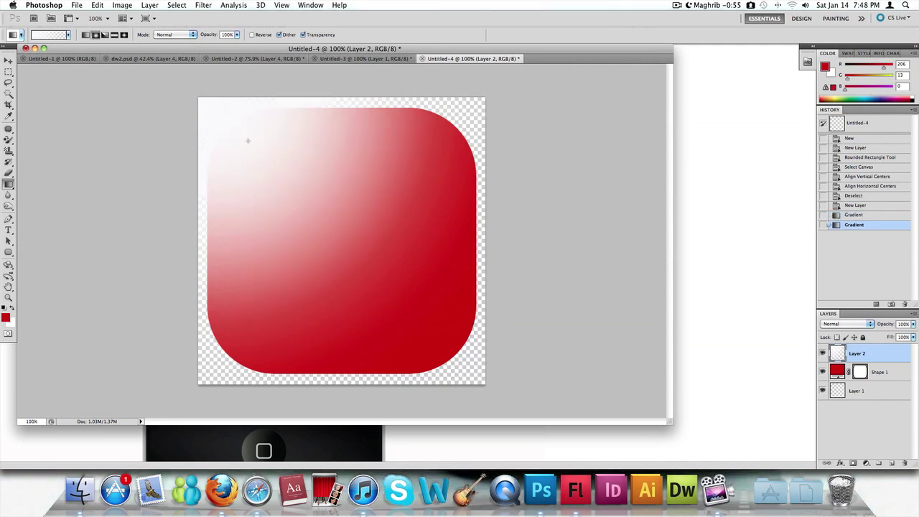
{"action": "left_click_drag", "start_coordinate": [222, 117], "coordinate": [431, 343]}
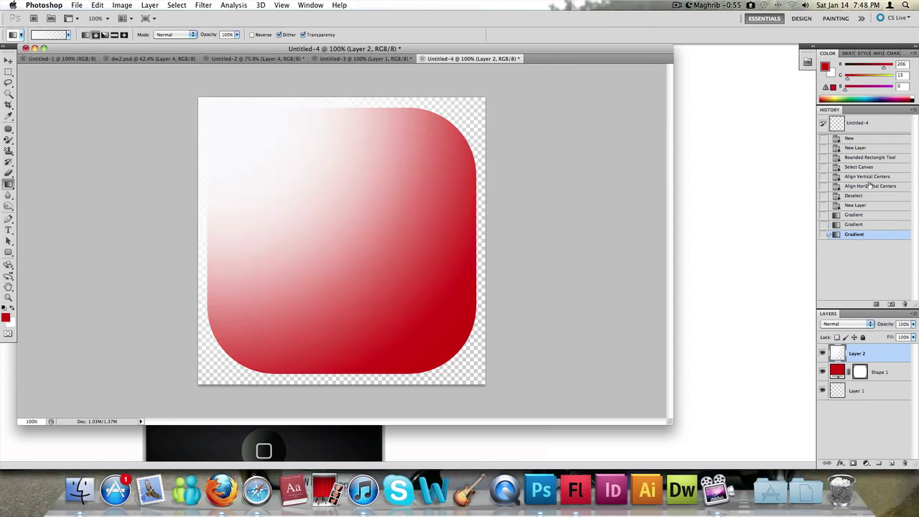
{"action": "left_click", "coordinate": [865, 206]}
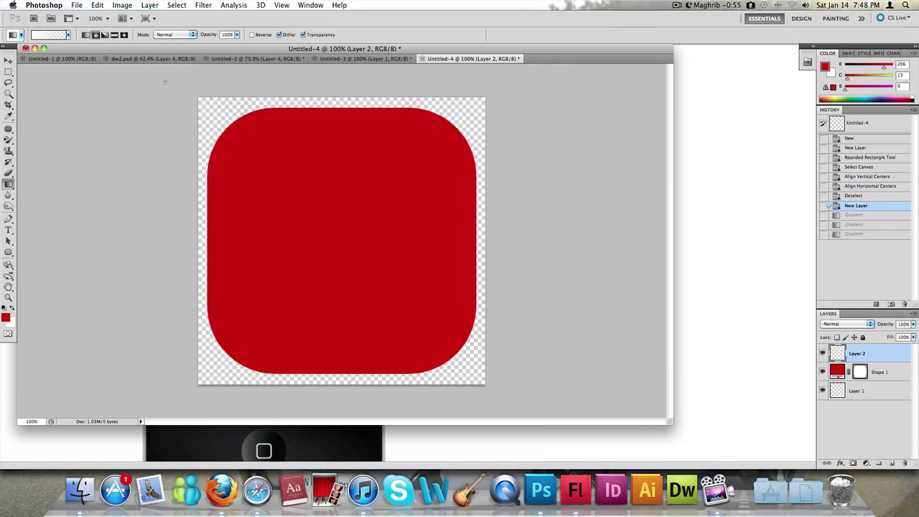
Draw a radial white-to-transparent gradient on Layer 2 diagonally from outside the canvas's upper-left corner to the icon's lower-right part
{"action": "left_click_drag", "start_coordinate": [170, 86], "coordinate": [443, 279]}
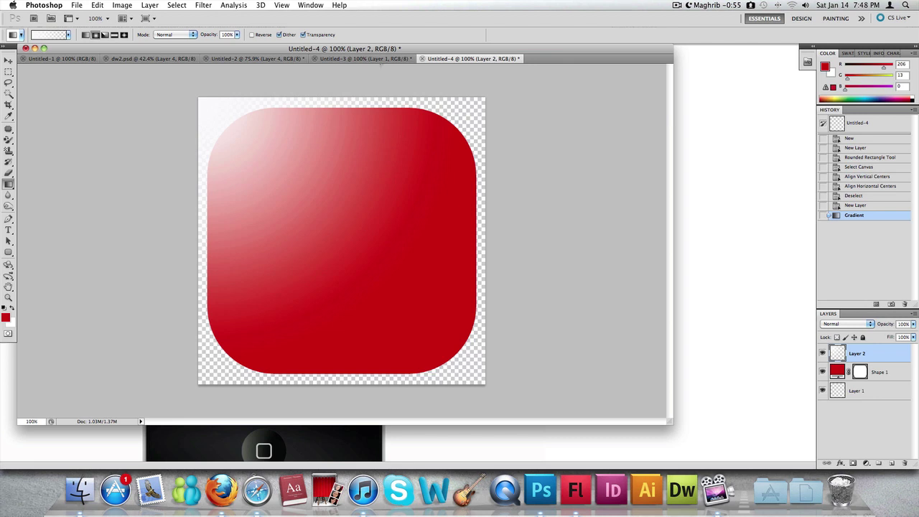
Select the entire canvas of the YouTube logo document Untitled-3 and return to Untitled-4
{"action": "left_click", "coordinate": [382, 59]}
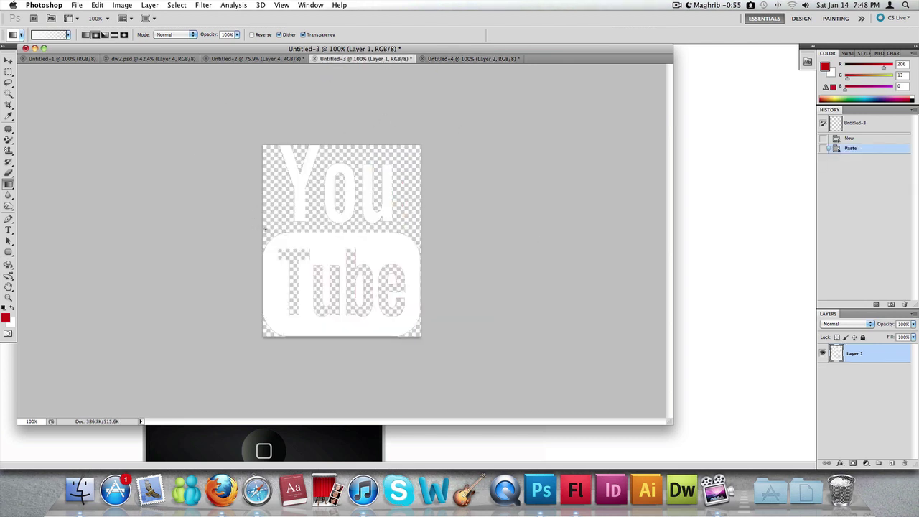
{"action": "key", "text": "super+a"}
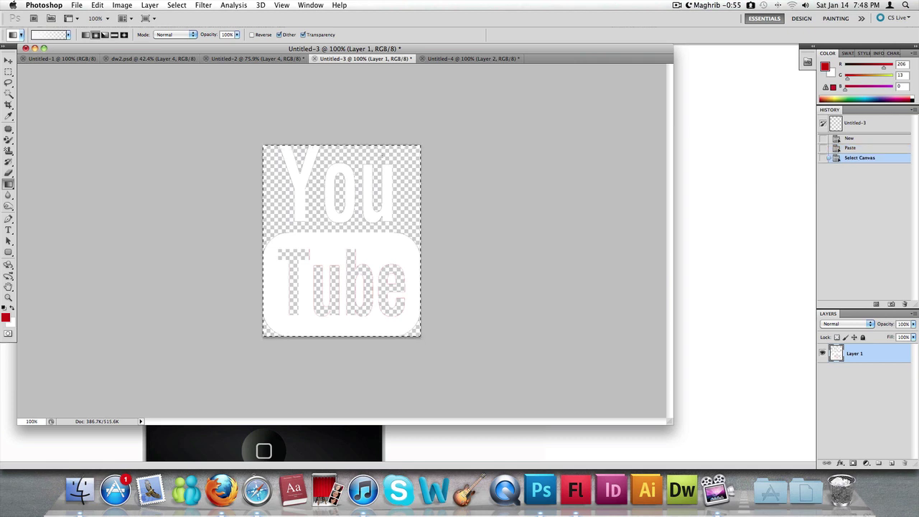
{"action": "left_click", "coordinate": [464, 60]}
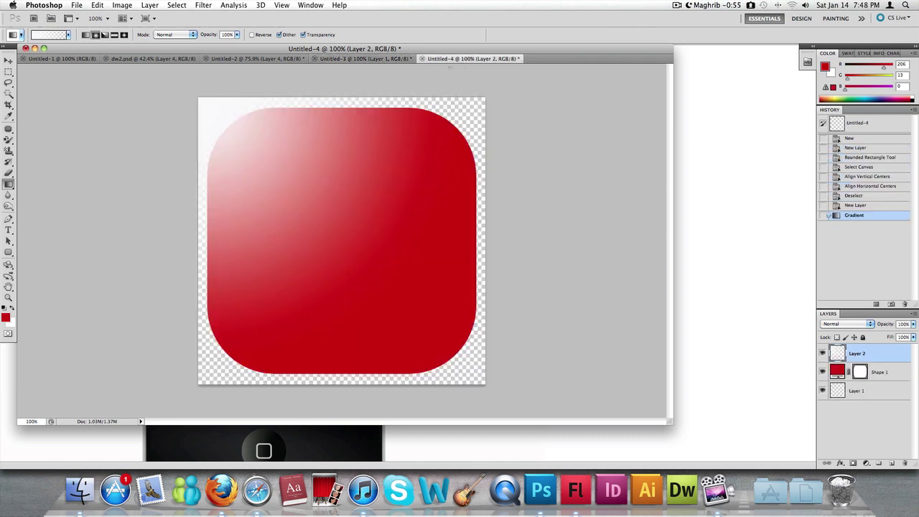
Switch to Firefox and look through the Shaie Designs site's Tutorial Materials page and the Shaie Designs Facebook page
{"action": "key", "text": "super+Tab"}
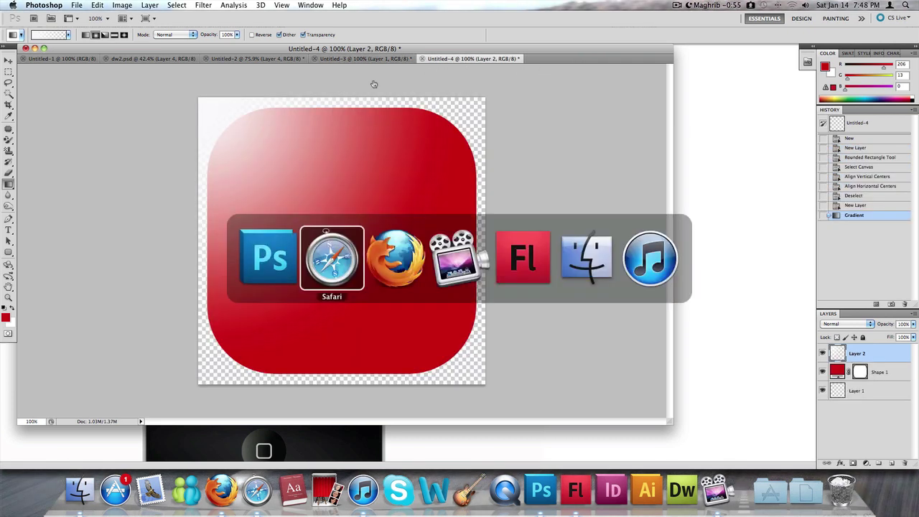
{"action": "key", "text": "super+Tab"}
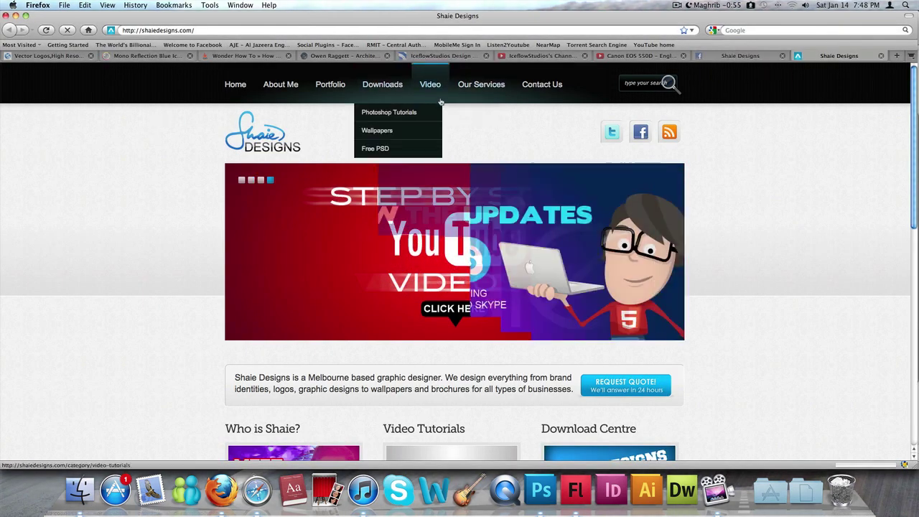
{"action": "mouse_move", "coordinate": [438, 92]}
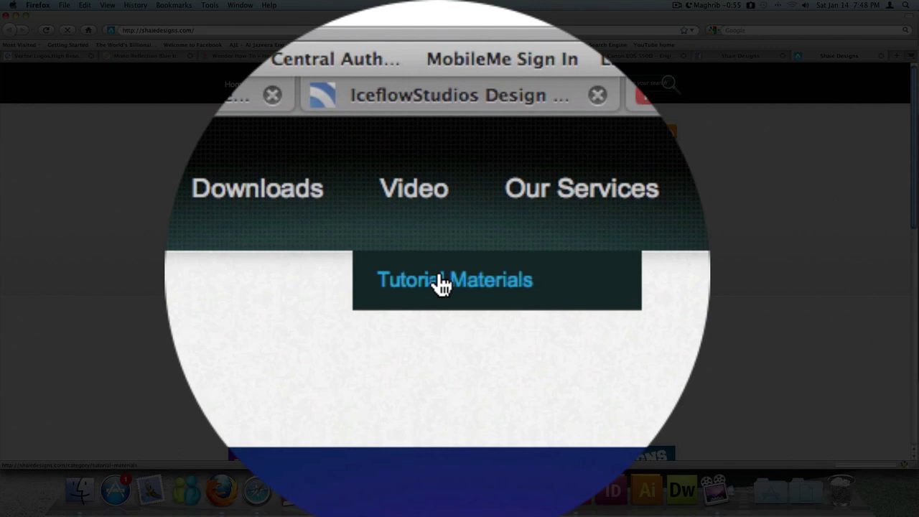
{"action": "left_click", "coordinate": [442, 284]}
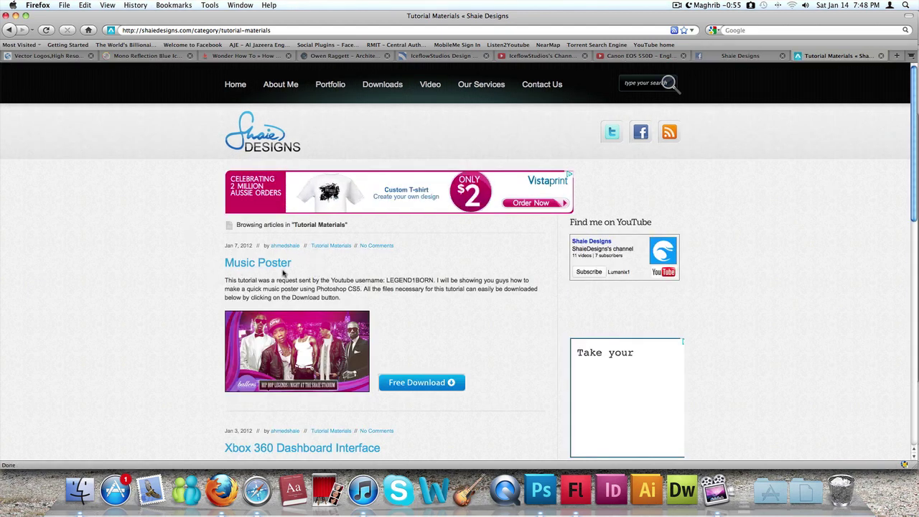
{"action": "scroll", "coordinate": [323, 266], "scroll_direction": "down", "scroll_amount": 5}
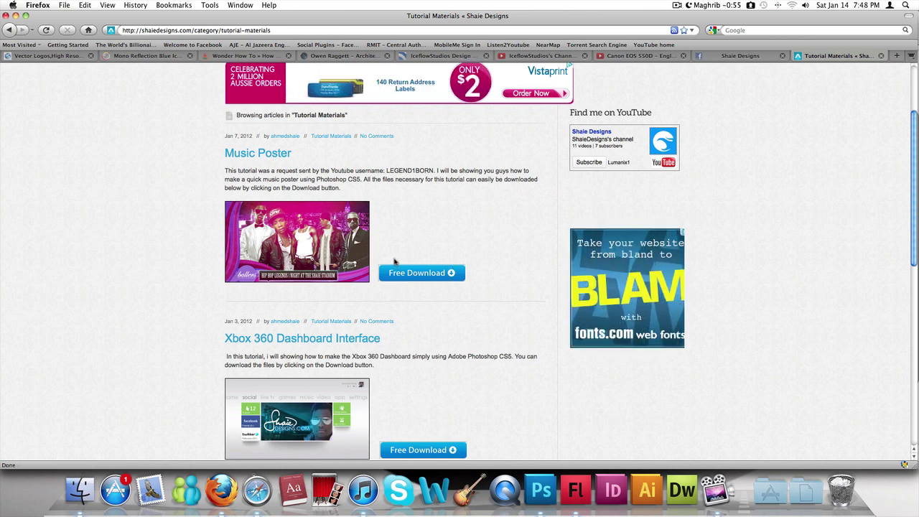
{"action": "scroll", "coordinate": [394, 262], "scroll_direction": "up", "scroll_amount": 5}
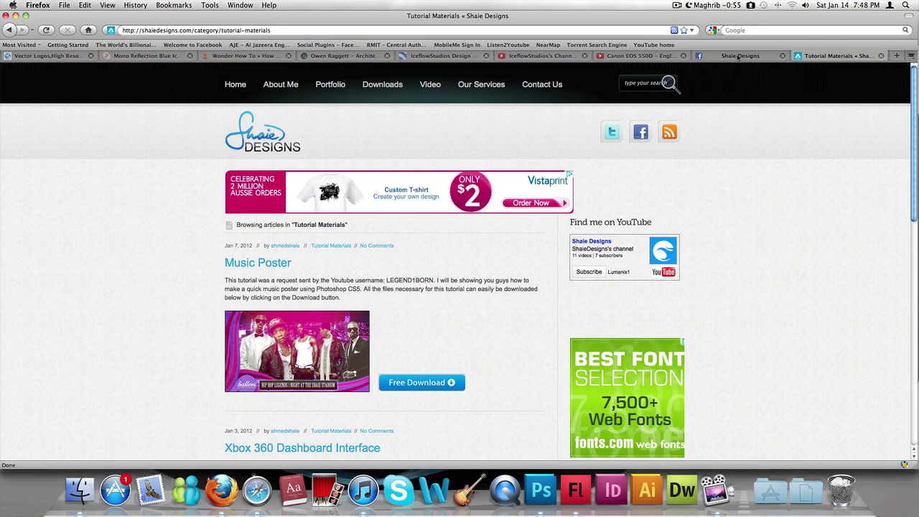
{"action": "left_click", "coordinate": [739, 56]}
Switch back to Photoshop and draw a wide elliptical marquee over the icon's upper half, extending past both of its sides
{"action": "key", "text": "super+Tab"}
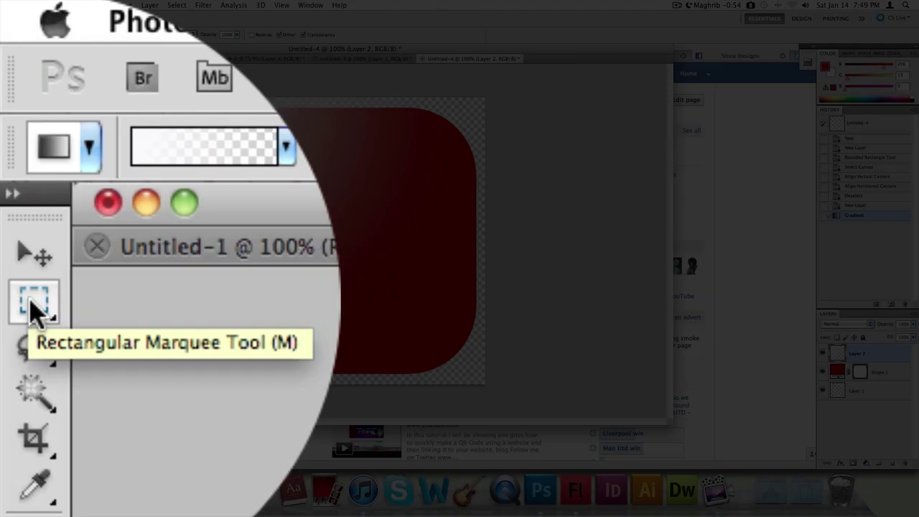
{"action": "left_click", "coordinate": [33, 302]}
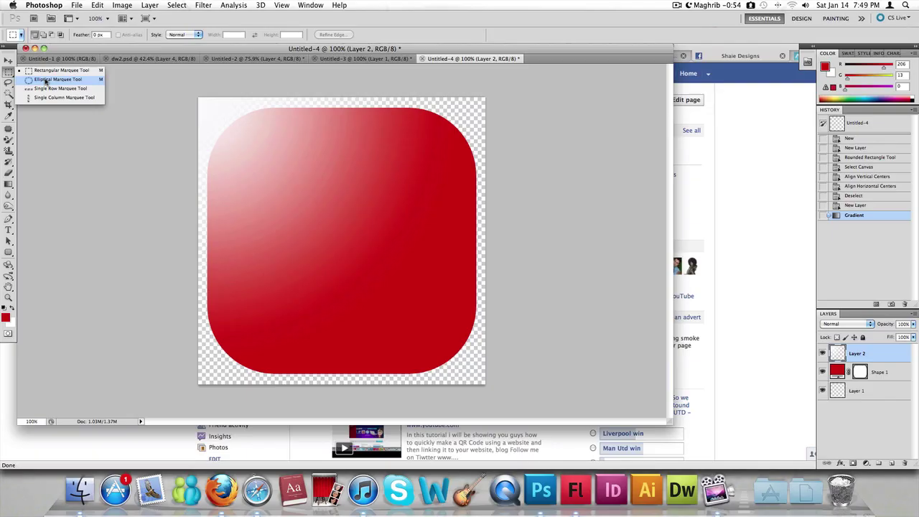
{"action": "left_click", "coordinate": [91, 82]}
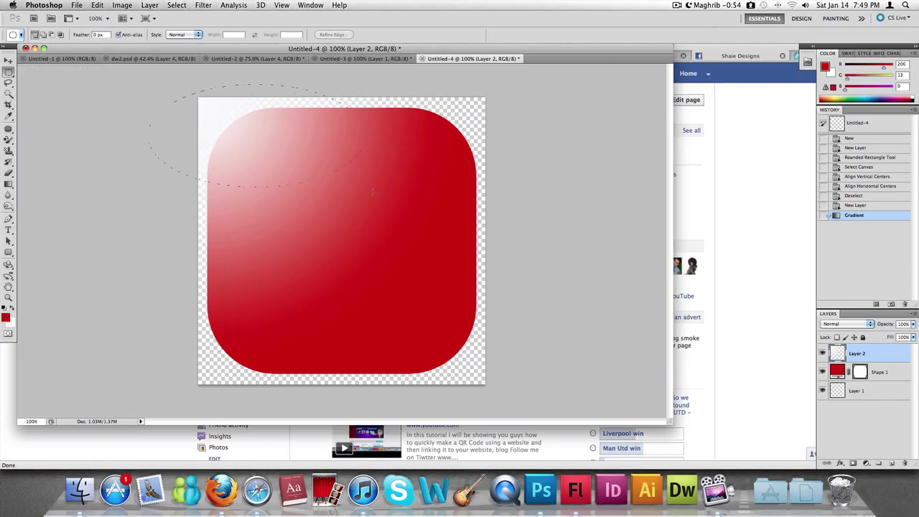
{"action": "left_click_drag", "start_coordinate": [432, 233], "coordinate": [492, 270]}
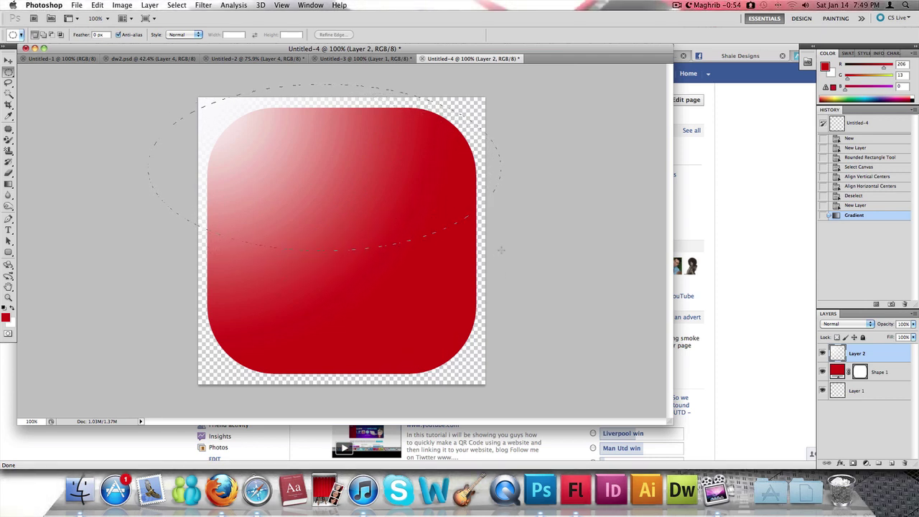
{"action": "left_click_drag", "start_coordinate": [501, 249], "coordinate": [510, 262]}
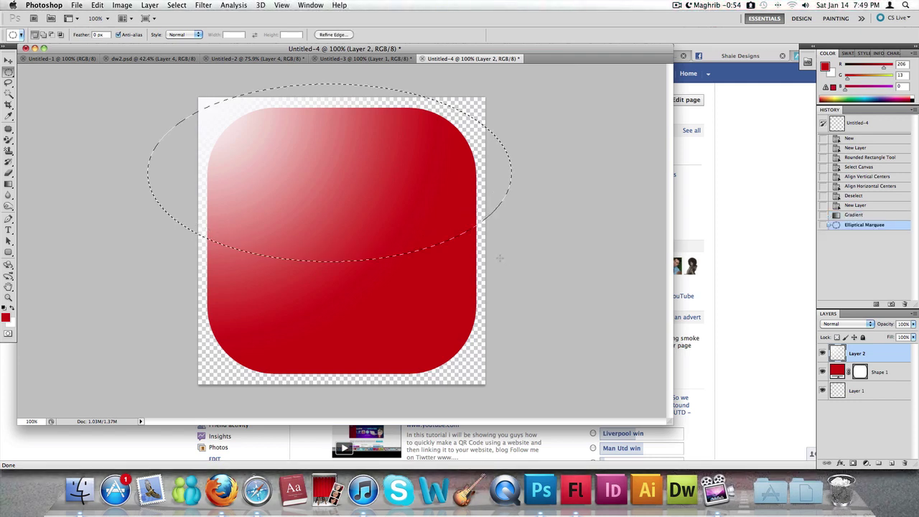
Invert the elliptical selection, delete the gradient outside the ellipse on Layer 2, and deselect
{"action": "right_click", "coordinate": [386, 238]}
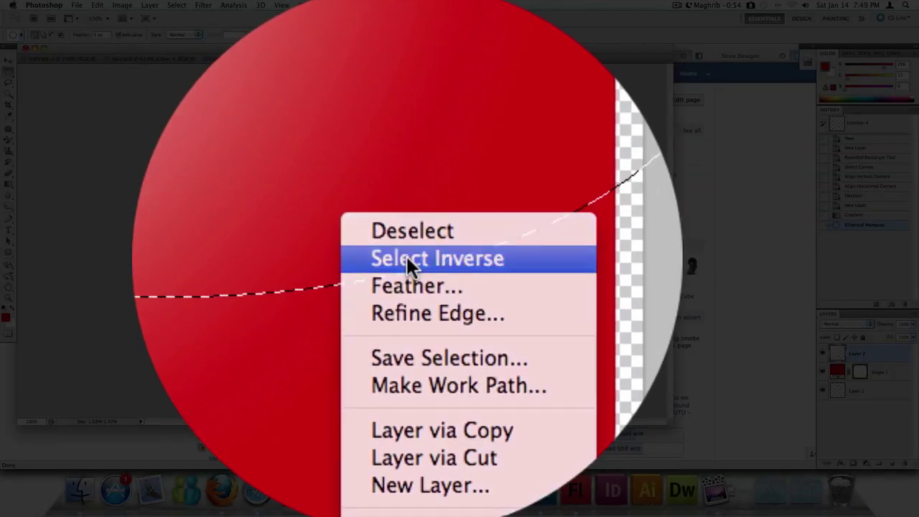
{"action": "left_click", "coordinate": [408, 263]}
{"action": "key", "text": "Delete"}
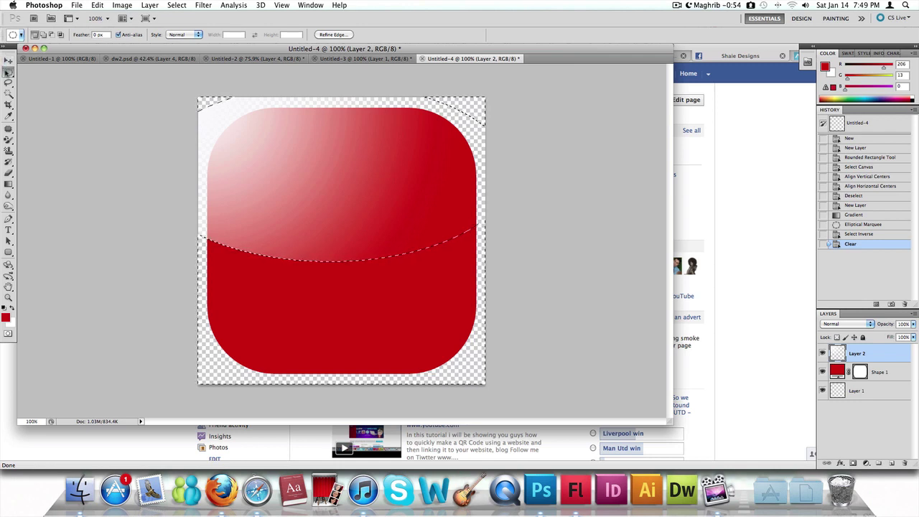
{"action": "left_click", "coordinate": [8, 71]}
{"action": "left_click", "coordinate": [50, 72]}
{"action": "key", "text": "super+d"}
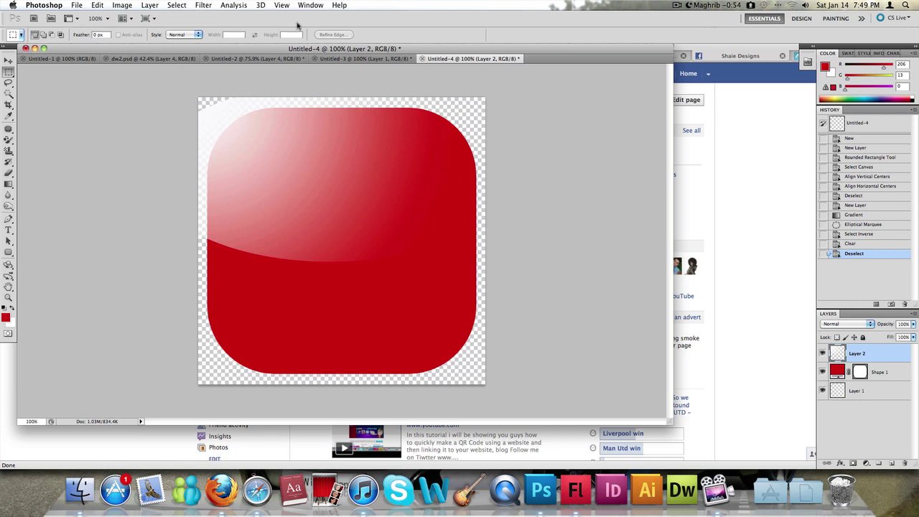
Convert the red Shape 1 layer to a Smart Object
{"action": "left_click", "coordinate": [881, 371]}
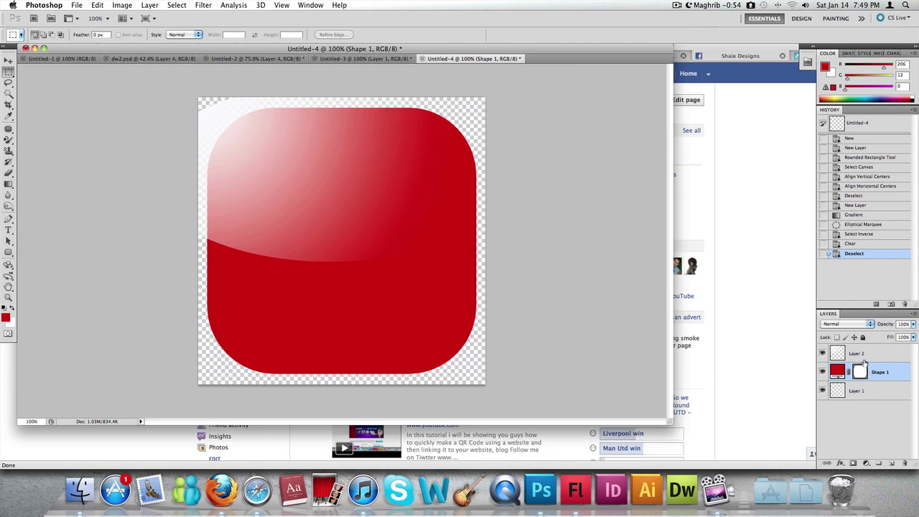
{"action": "right_click", "coordinate": [883, 371]}
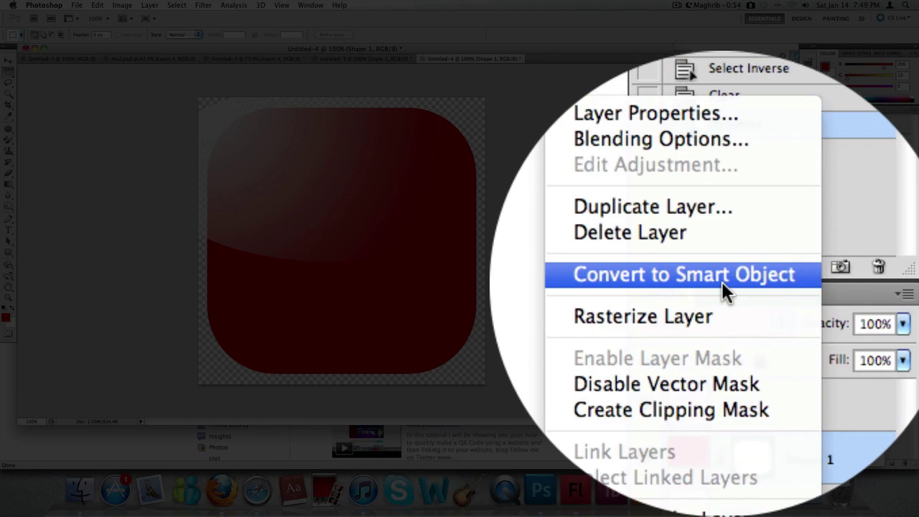
{"action": "left_click", "coordinate": [722, 281]}
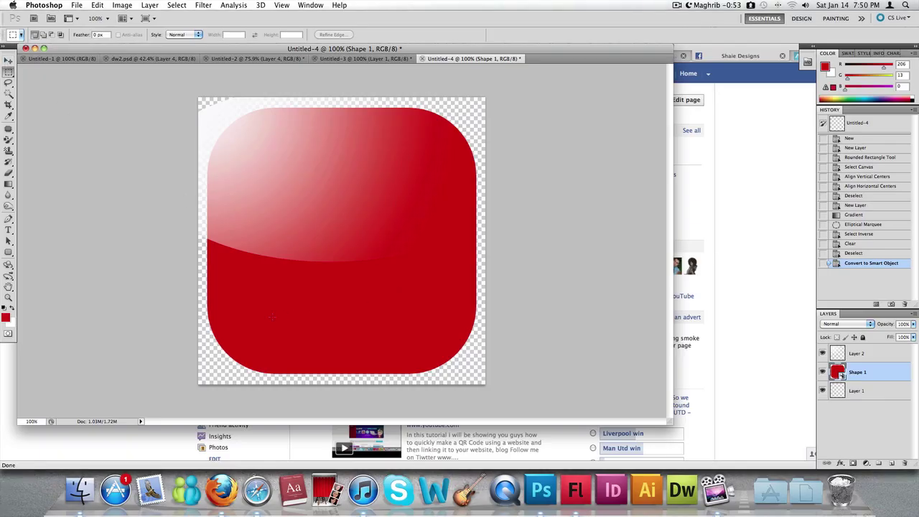
Try to delete a rectangular marquee area from the Shape 1 Smart Object, and clear the selection
{"action": "left_click", "coordinate": [271, 315]}
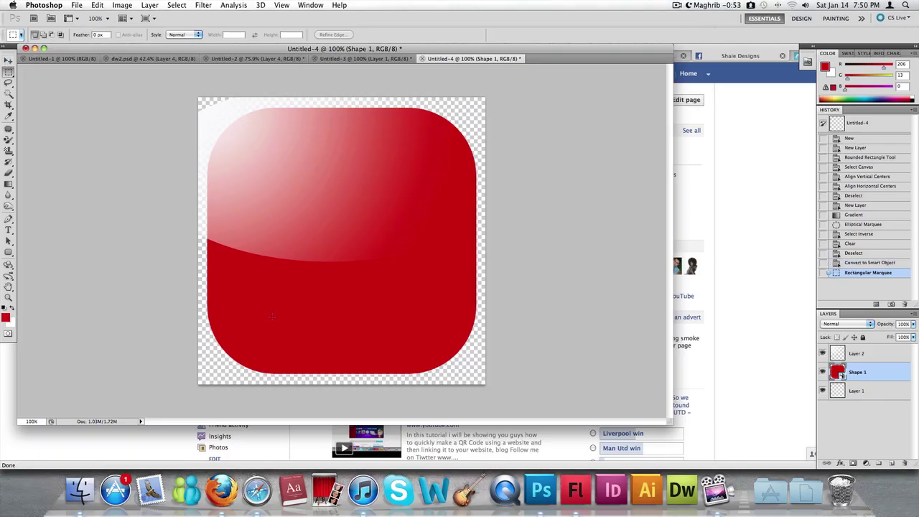
{"action": "key", "text": "BackSpace"}
{"action": "key", "text": "Return"}
{"action": "key", "text": "ctrl+d"}
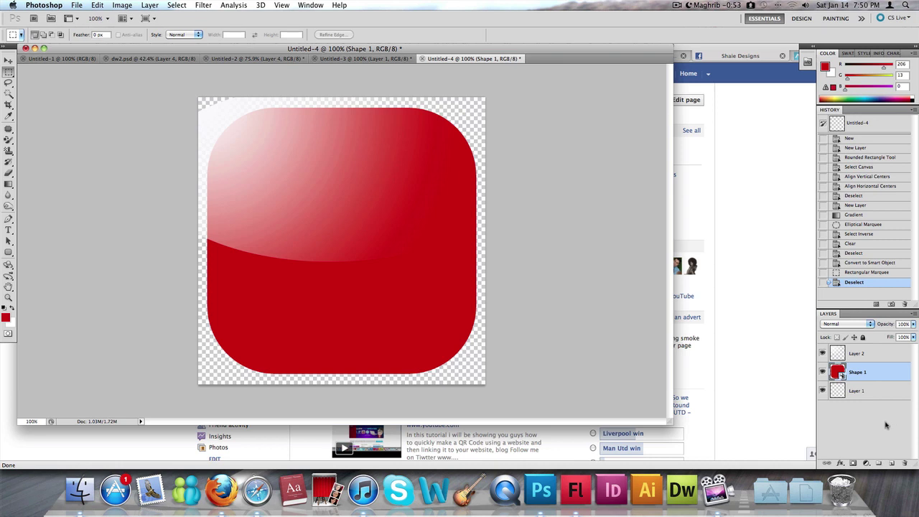
Copy the whole Shape 1 artwork to a new layer, delete the original Shape 1 layer, and make the pasted red layer active
{"action": "key", "text": "ctrl+a"}
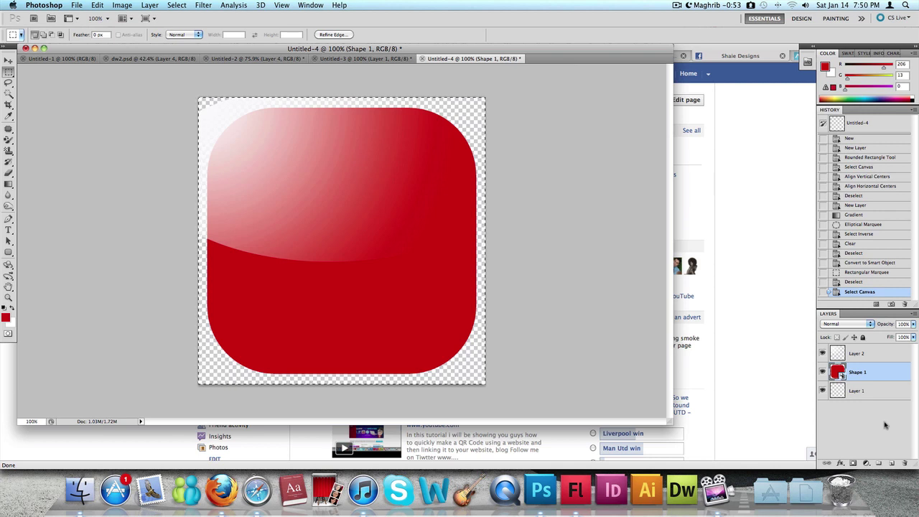
{"action": "key", "text": "cmd+v"}
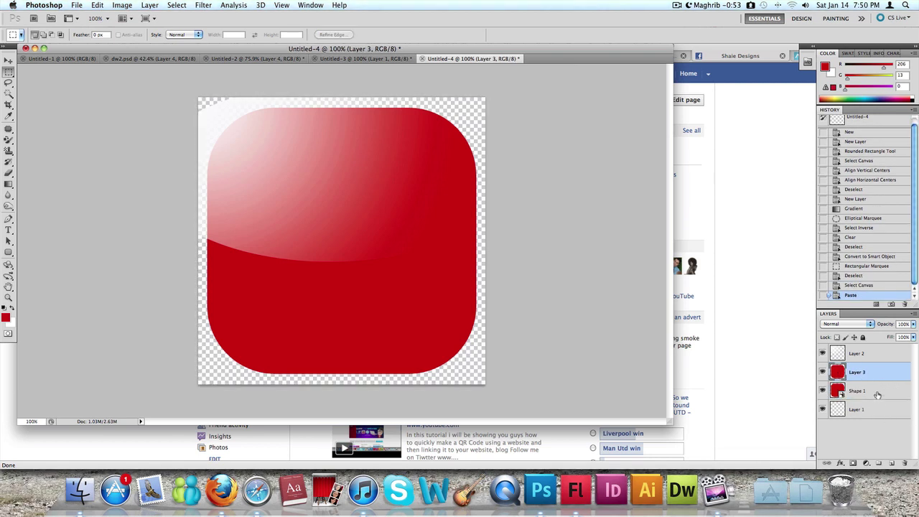
{"action": "left_click", "coordinate": [876, 394]}
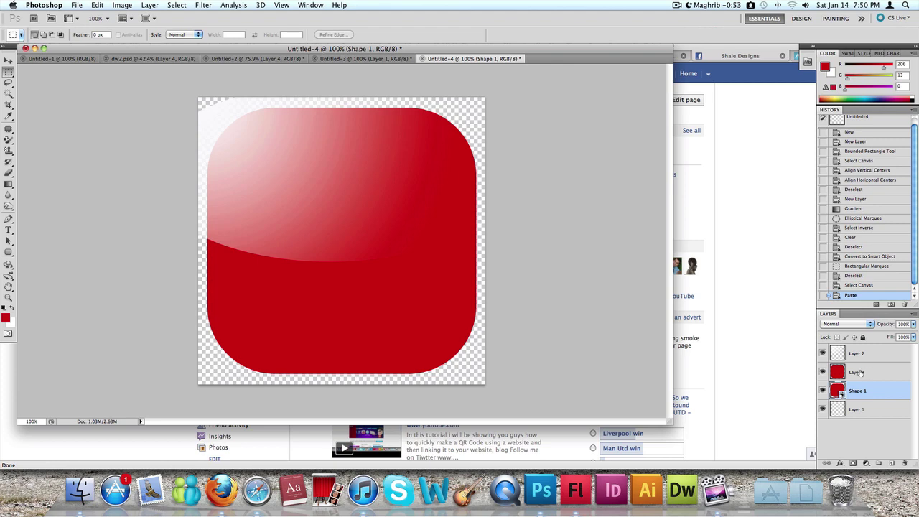
{"action": "right_click", "coordinate": [875, 391]}
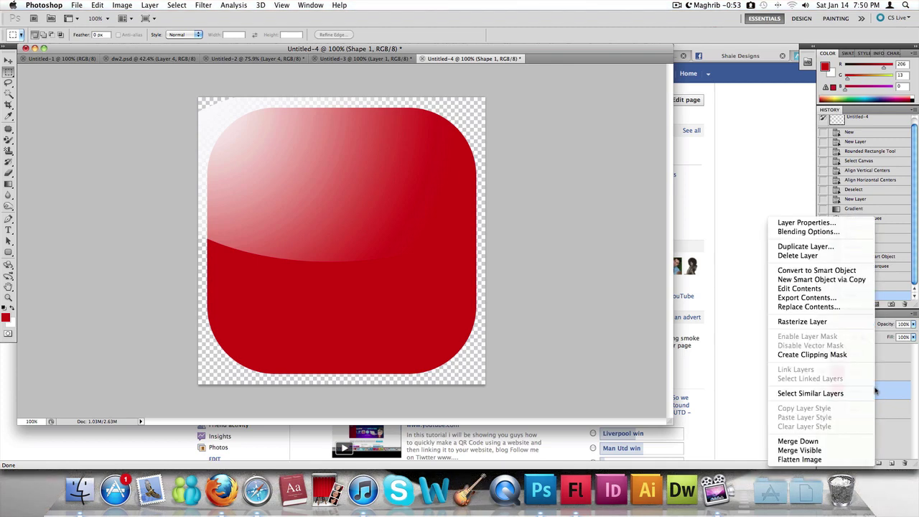
{"action": "left_click", "coordinate": [797, 256]}
{"action": "key", "text": "Return"}
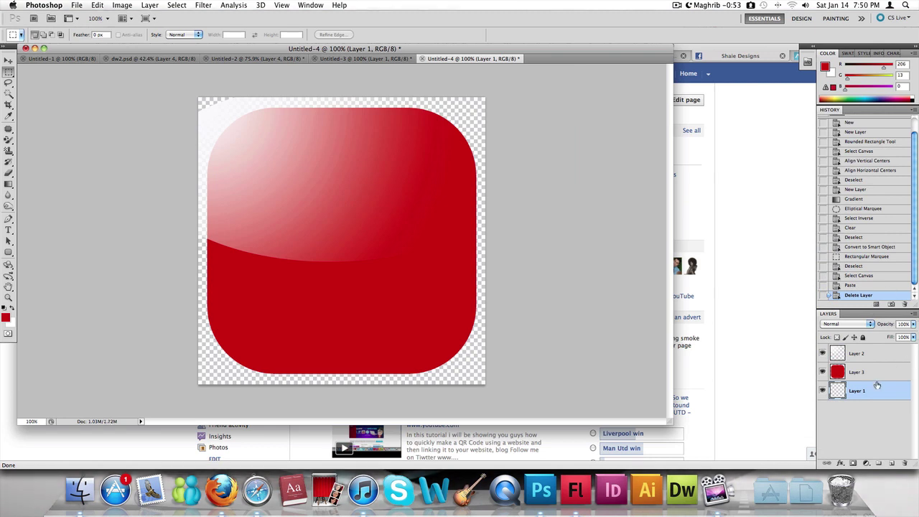
{"action": "left_click", "coordinate": [906, 366]}
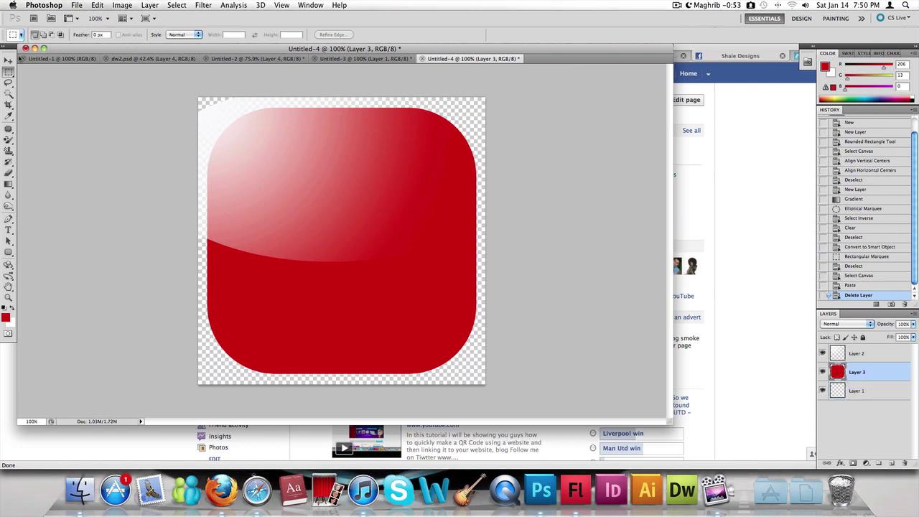
Try cutting a wide rectangle out of the red Layer 3 below the gloss, revert the clearing in the history, and deselect
{"action": "left_click_drag", "start_coordinate": [468, 264], "coordinate": [314, 295]}
{"action": "key", "text": "Delete"}
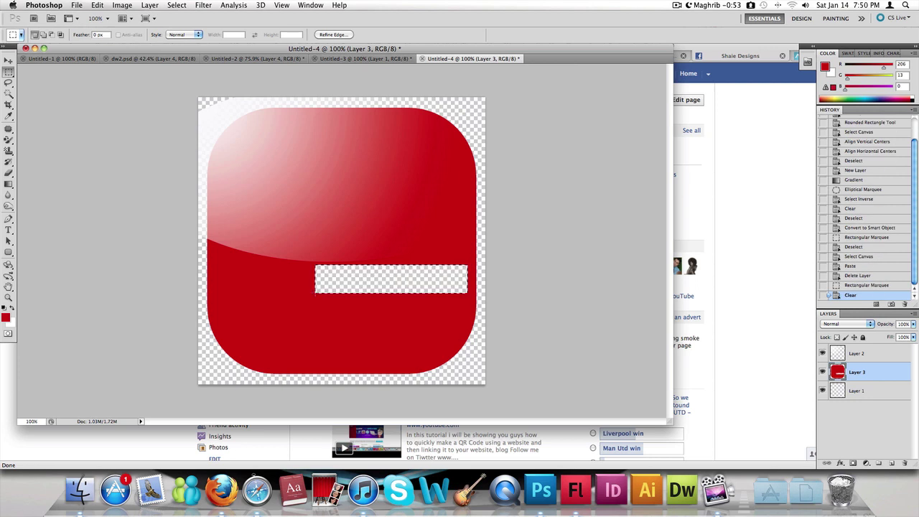
{"action": "key", "text": "ctrl+d"}
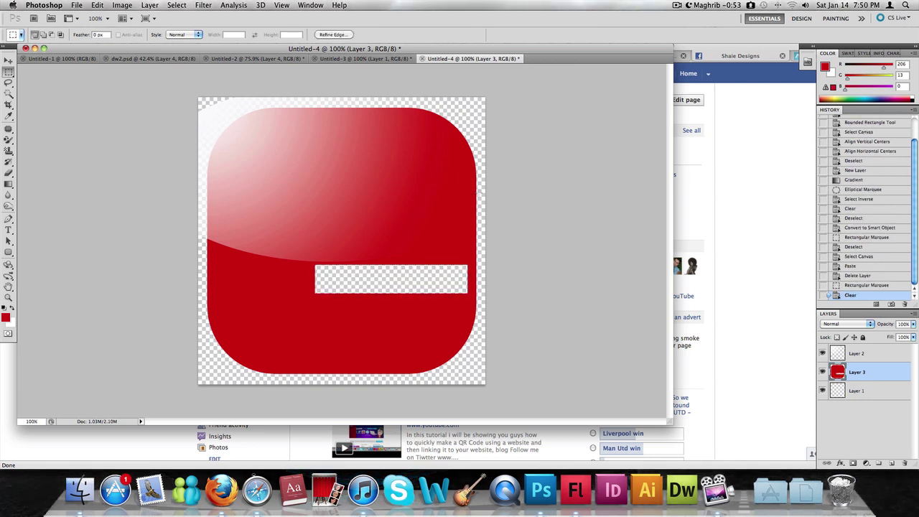
{"action": "left_click", "coordinate": [869, 276]}
{"action": "left_click", "coordinate": [869, 285]}
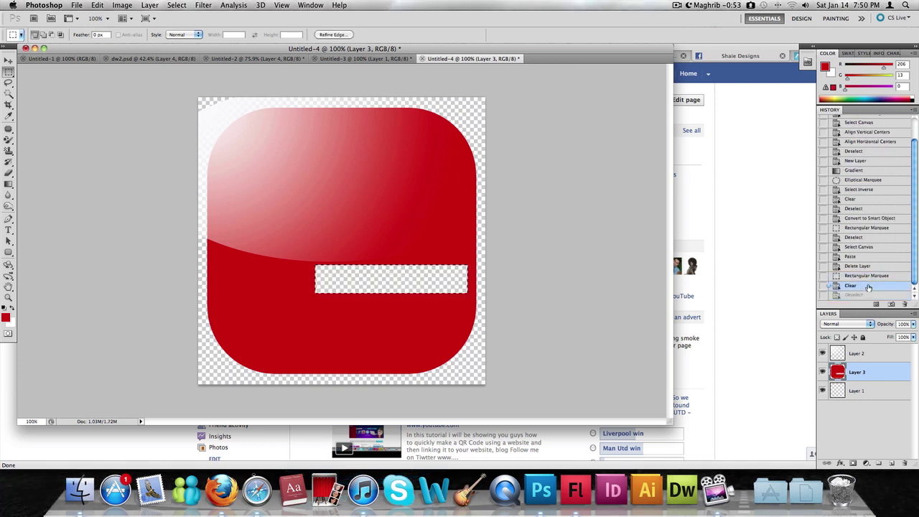
{"action": "left_click", "coordinate": [875, 276]}
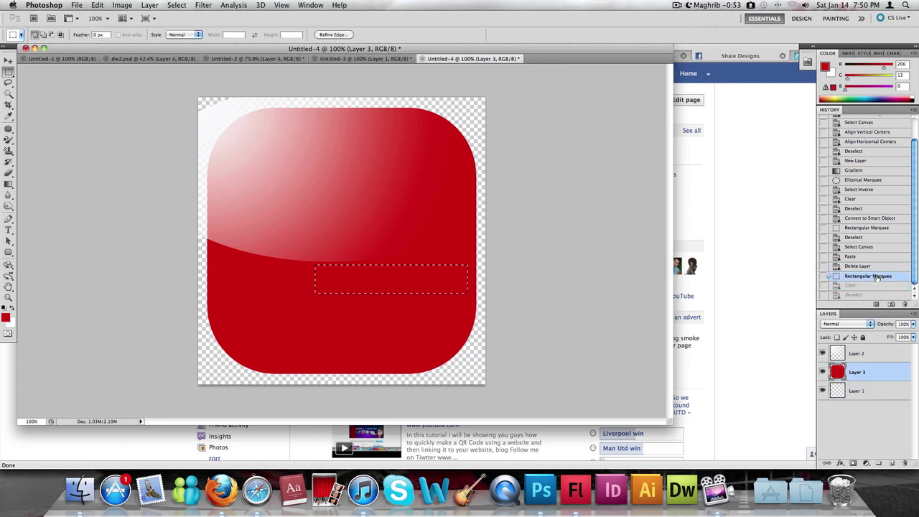
{"action": "left_click", "coordinate": [585, 192]}
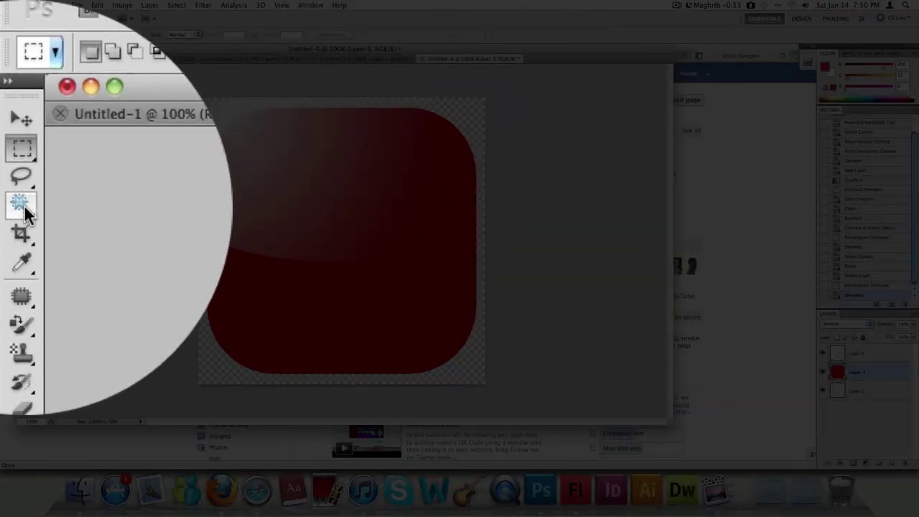
Select the transparent area around the red Layer 3 with the Magic Wand, clear it from the gloss on Layer 2, and deselect
{"action": "left_click", "coordinate": [8, 95]}
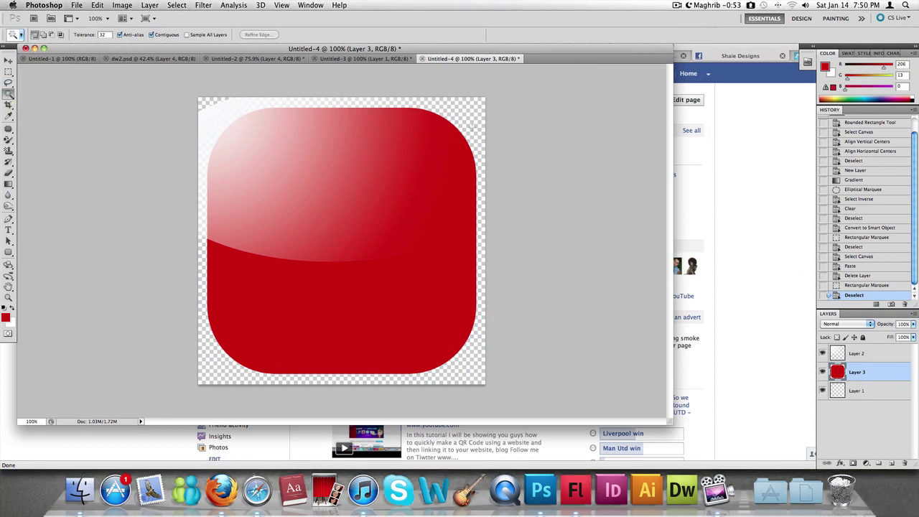
{"action": "left_click", "coordinate": [470, 127]}
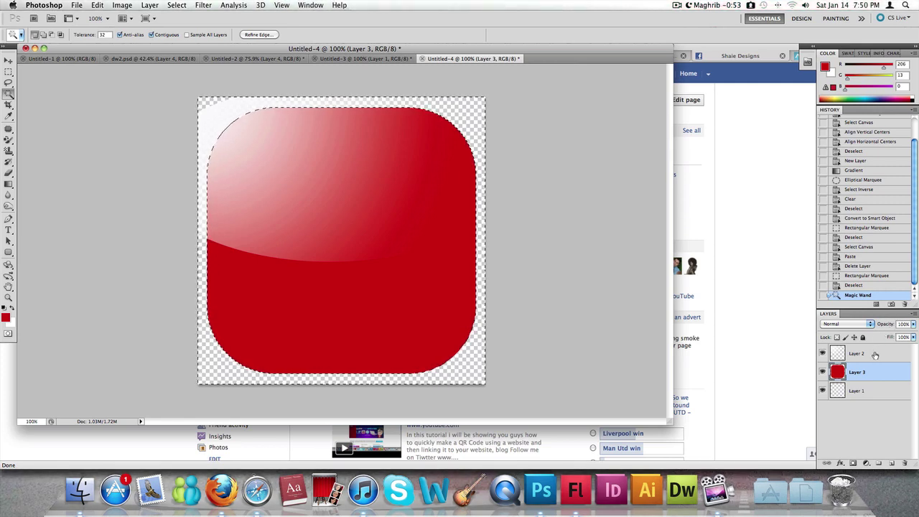
{"action": "left_click", "coordinate": [874, 354]}
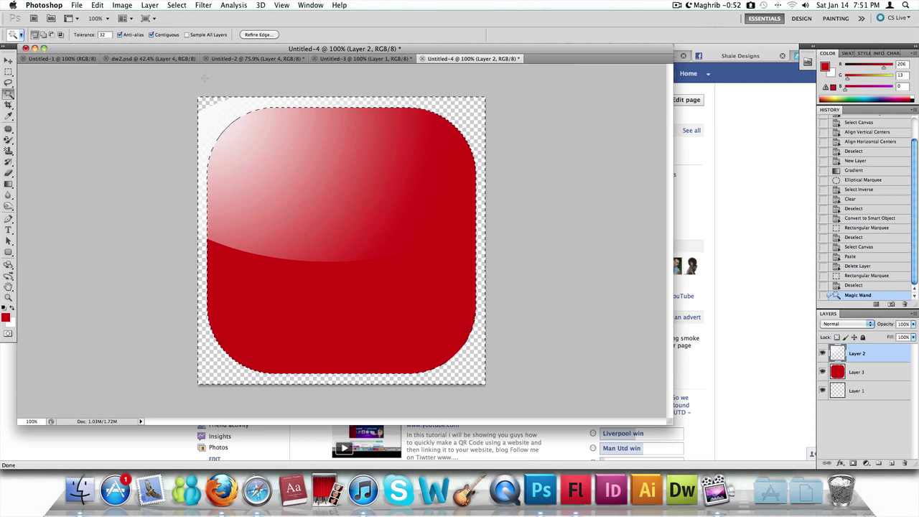
{"action": "key", "text": "Delete"}
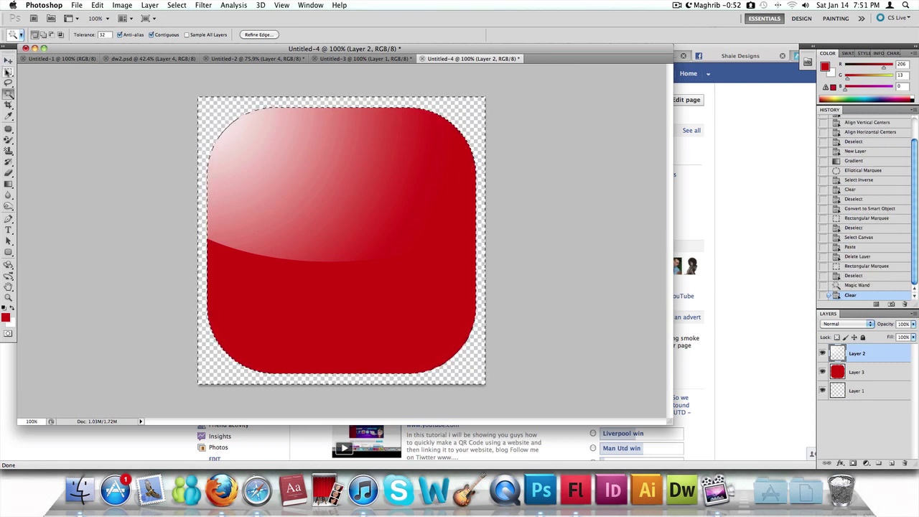
{"action": "key", "text": "m"}
{"action": "key", "text": "super+d"}
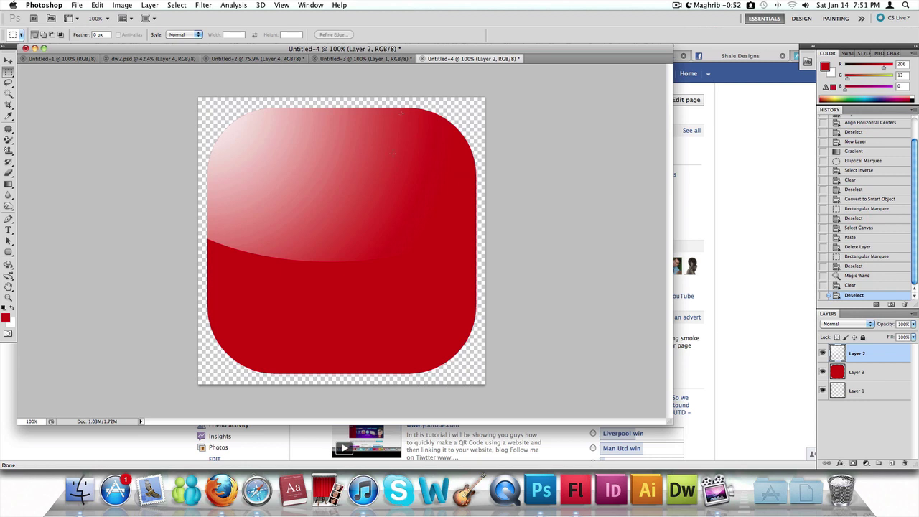
{"action": "key", "text": "super+plus"}
{"action": "key", "text": "super+minus"}
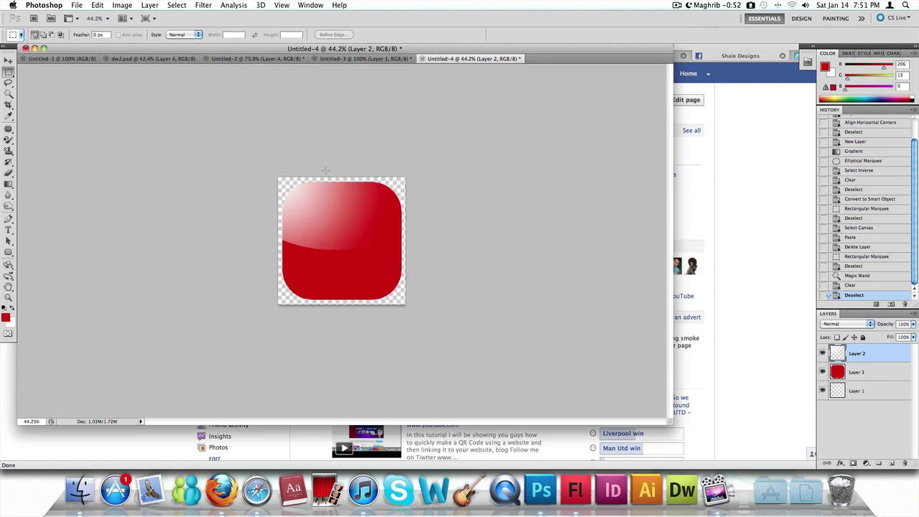
{"action": "key", "text": "super+0"}
{"action": "key", "text": "super+plus"}
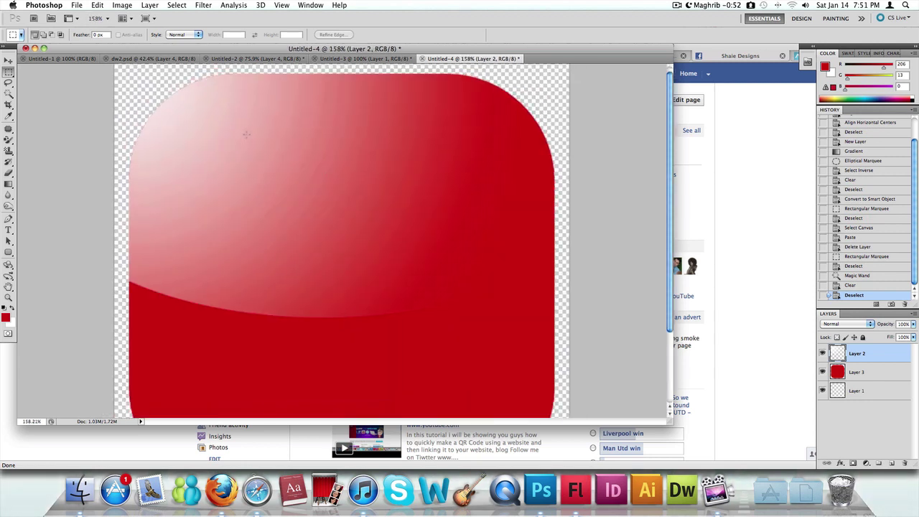
{"action": "key", "text": "super+minus"}
{"action": "key", "text": "super+minus"}
{"action": "key", "text": "super+minus"}
Copy the whole white YouTube logo from the Untitled-3 document and paste it into Untitled-4 over the red icon
{"action": "left_click", "coordinate": [352, 58]}
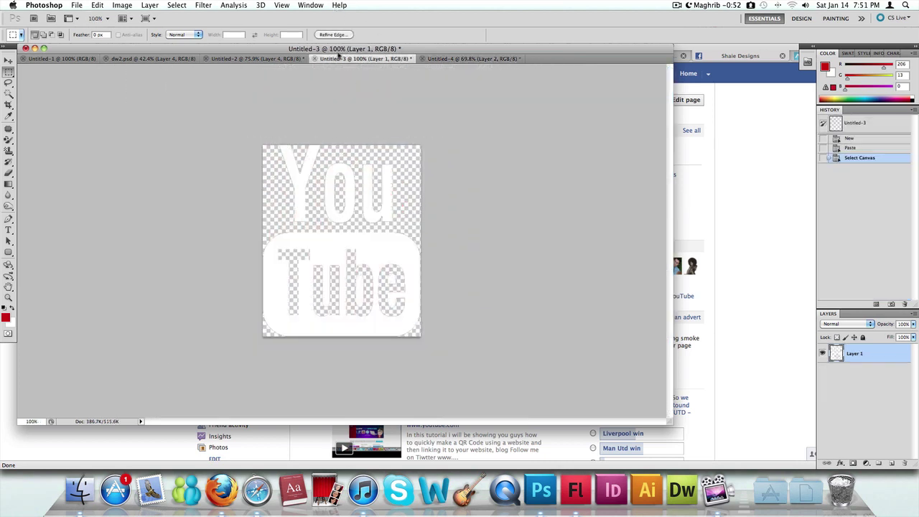
{"action": "key", "text": "super+a"}
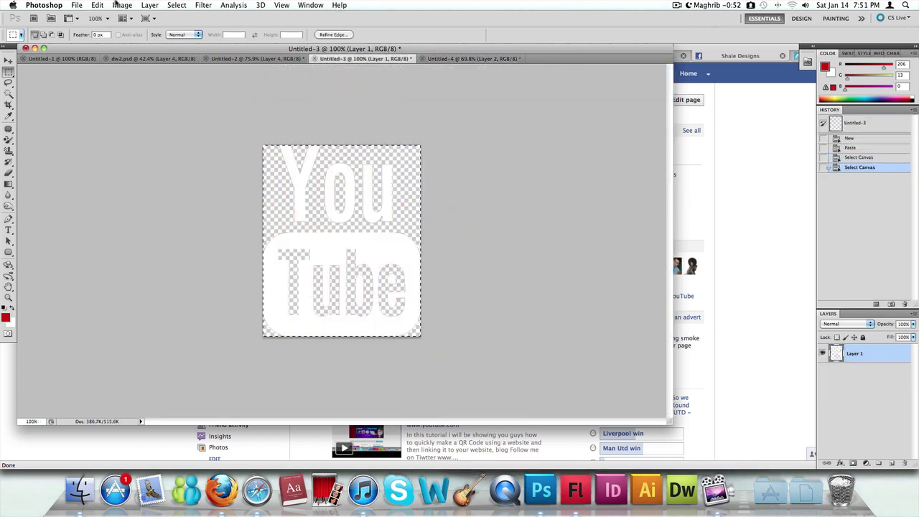
{"action": "left_click", "coordinate": [459, 59]}
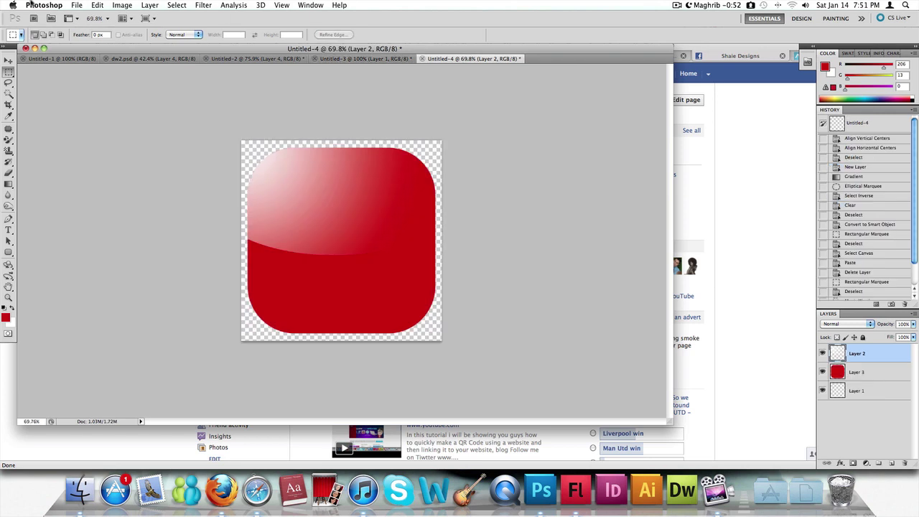
{"action": "key", "text": "super+v"}
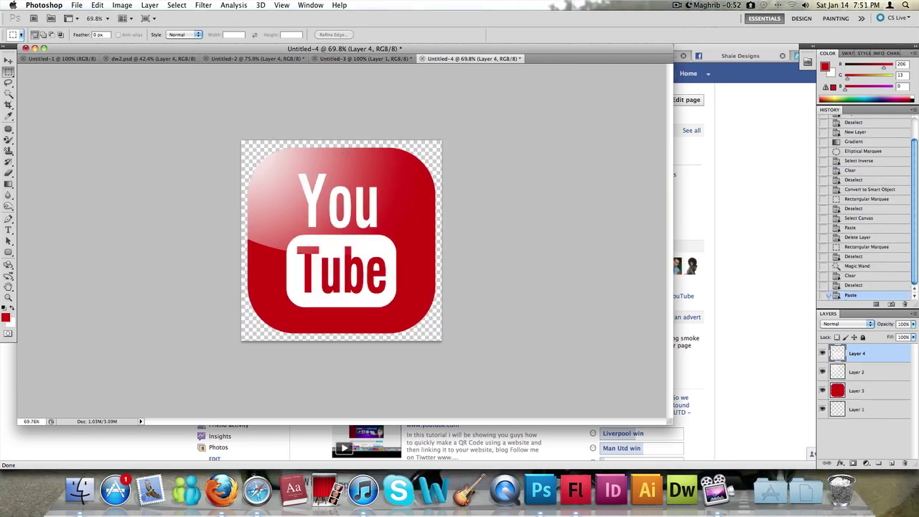
{"action": "scroll", "coordinate": [343, 152], "scroll_direction": "down", "scroll_amount": 3}
{"action": "scroll", "coordinate": [343, 152], "scroll_direction": "up", "scroll_amount": 5}
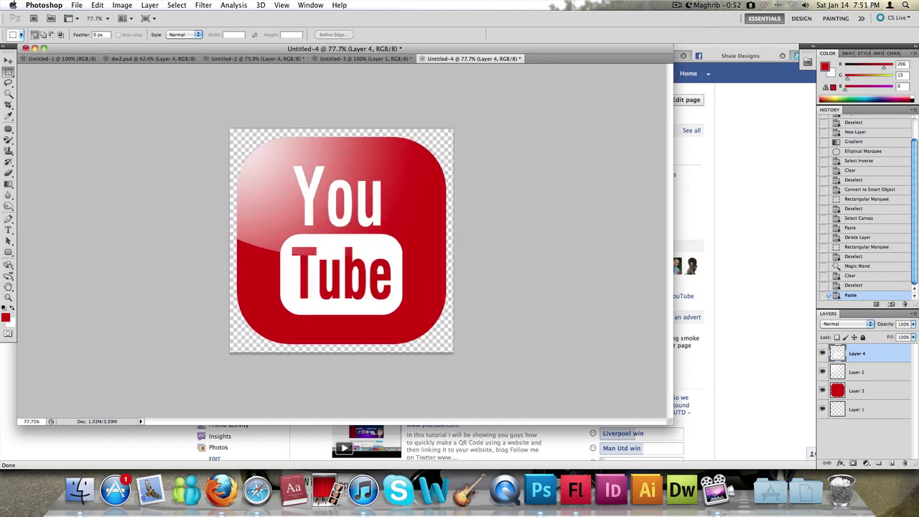
Align the logo on Layer 4 to the vertical and horizontal centers of the full canvas, and deselect
{"action": "left_click", "coordinate": [149, 5]}
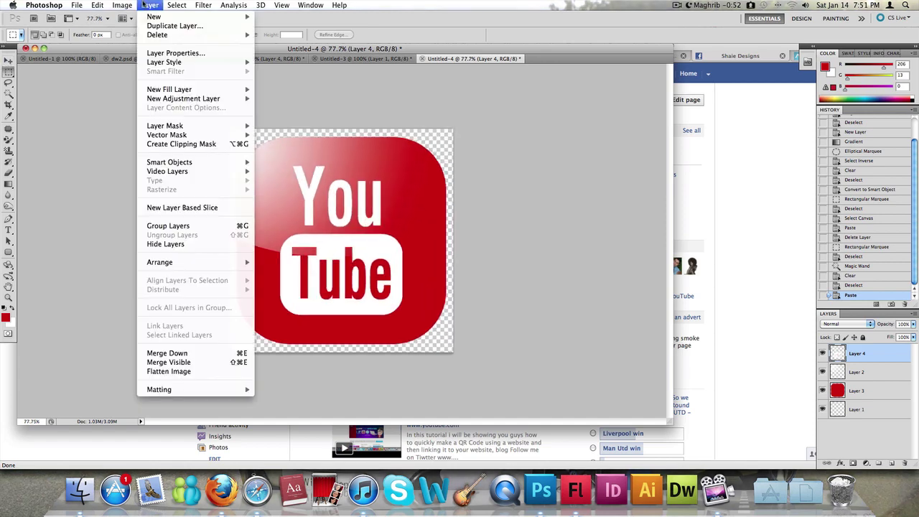
{"action": "left_click", "coordinate": [525, 179]}
{"action": "key", "text": "super+a"}
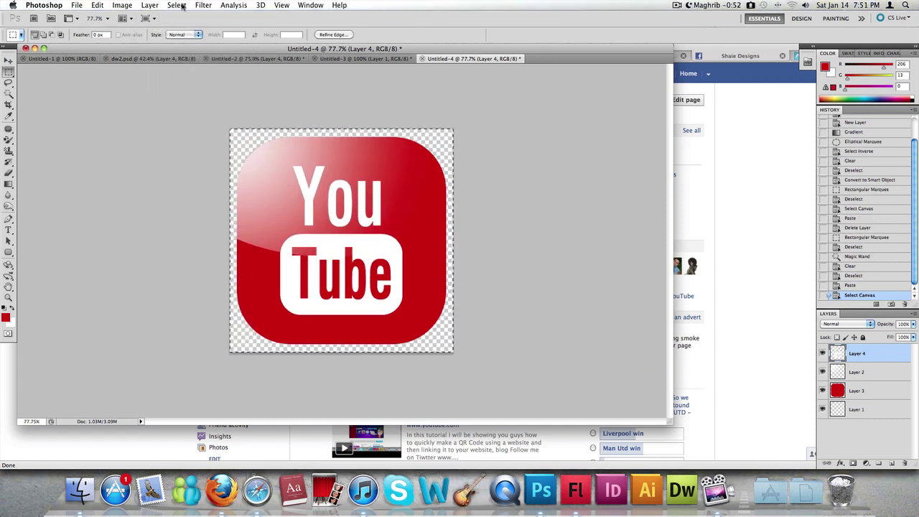
{"action": "left_click", "coordinate": [180, 5]}
{"action": "mouse_move", "coordinate": [204, 6]}
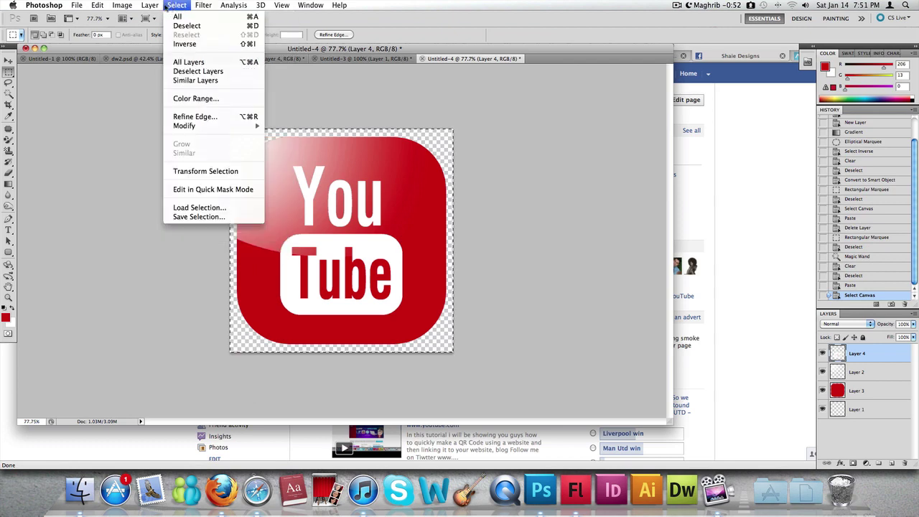
{"action": "mouse_move", "coordinate": [151, 7]}
{"action": "mouse_move", "coordinate": [227, 283]}
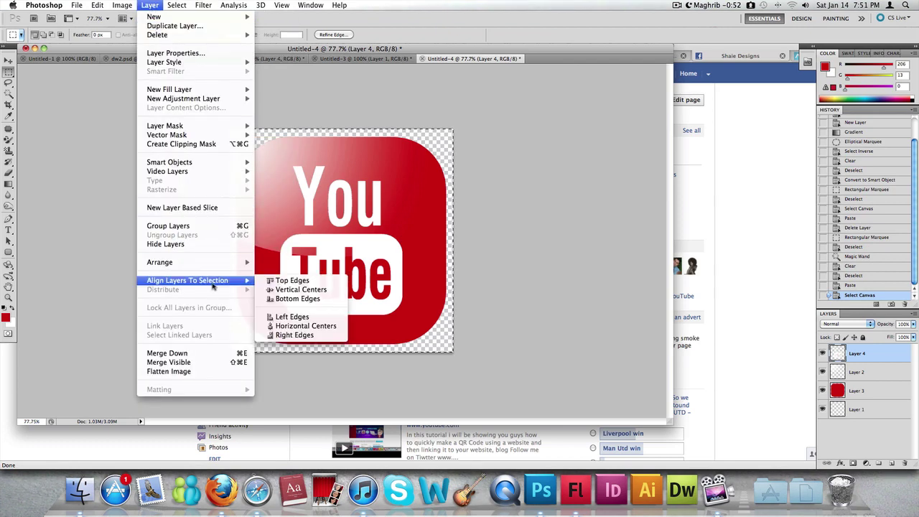
{"action": "left_click", "coordinate": [303, 289]}
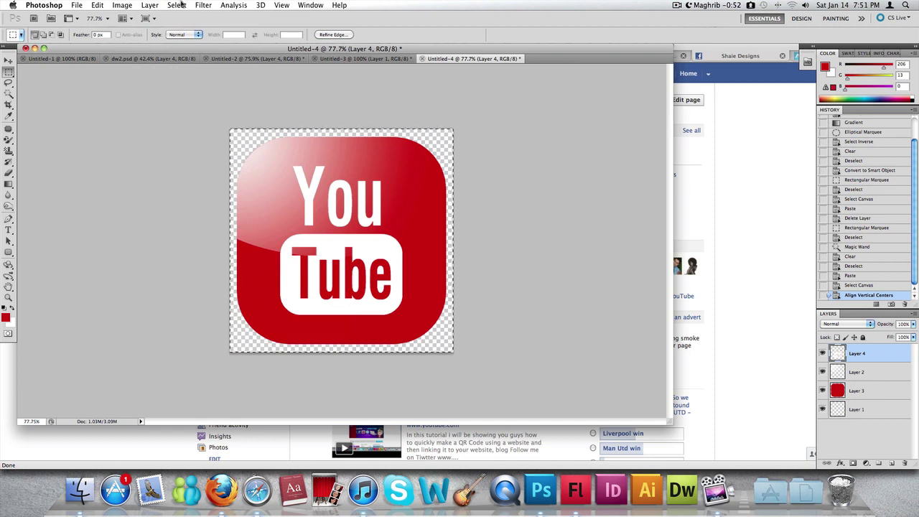
{"action": "left_click", "coordinate": [150, 5]}
{"action": "mouse_move", "coordinate": [122, 5]}
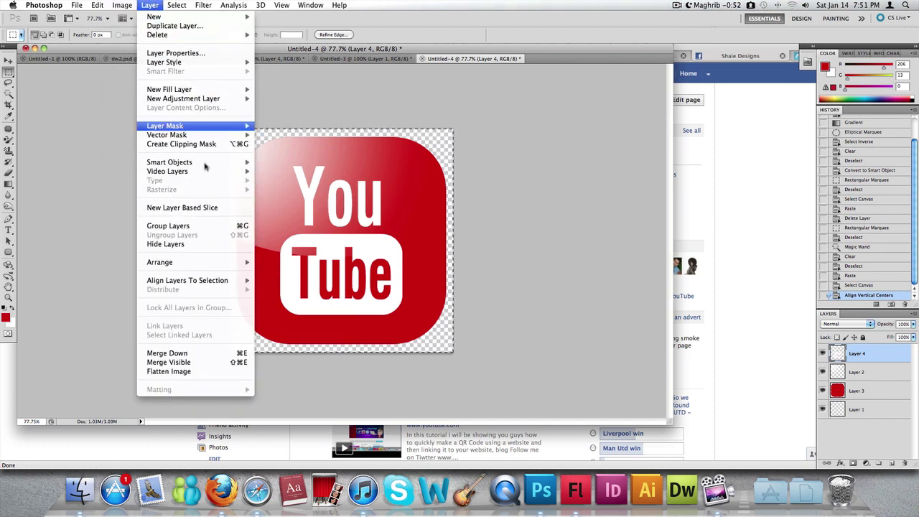
{"action": "mouse_move", "coordinate": [215, 280]}
{"action": "left_click", "coordinate": [309, 325]}
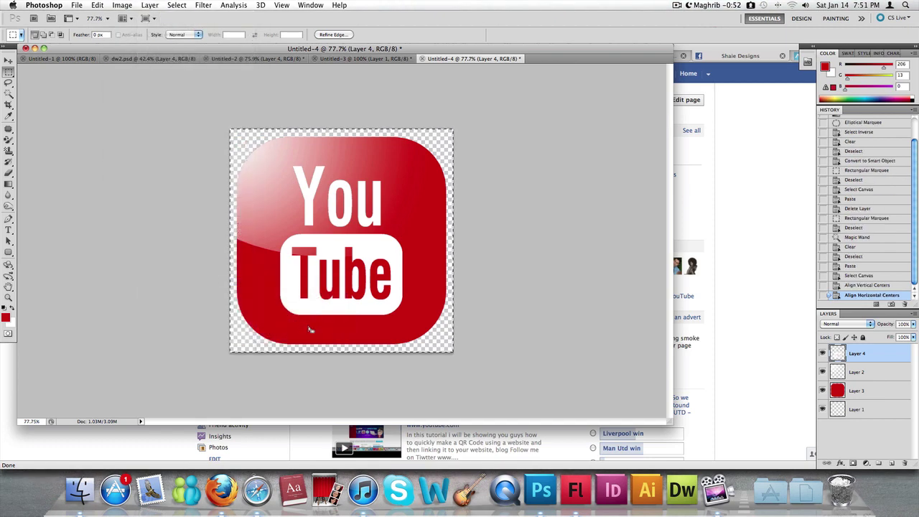
{"action": "key", "text": "super+d"}
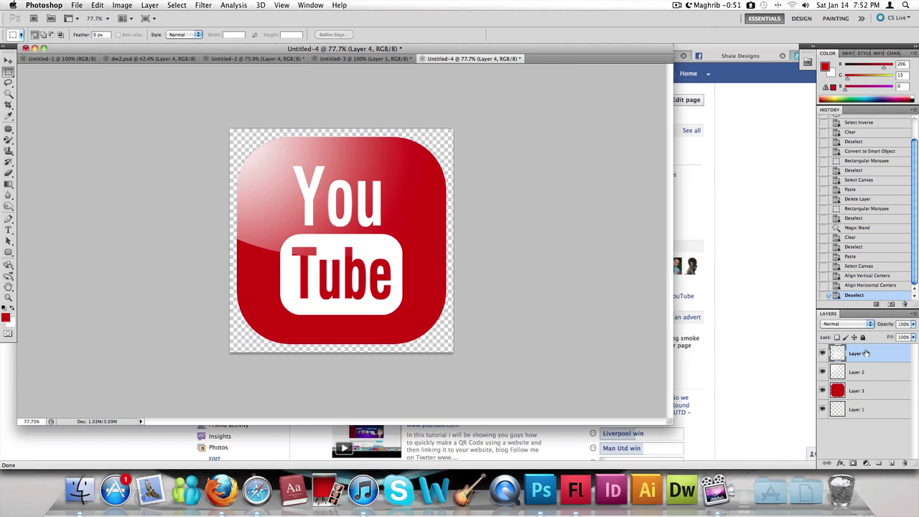
Move the logo's Layer 4 beneath the gloss on Layer 2, and make Layer 2 active
{"action": "left_click_drag", "start_coordinate": [865, 360], "coordinate": [867, 381]}
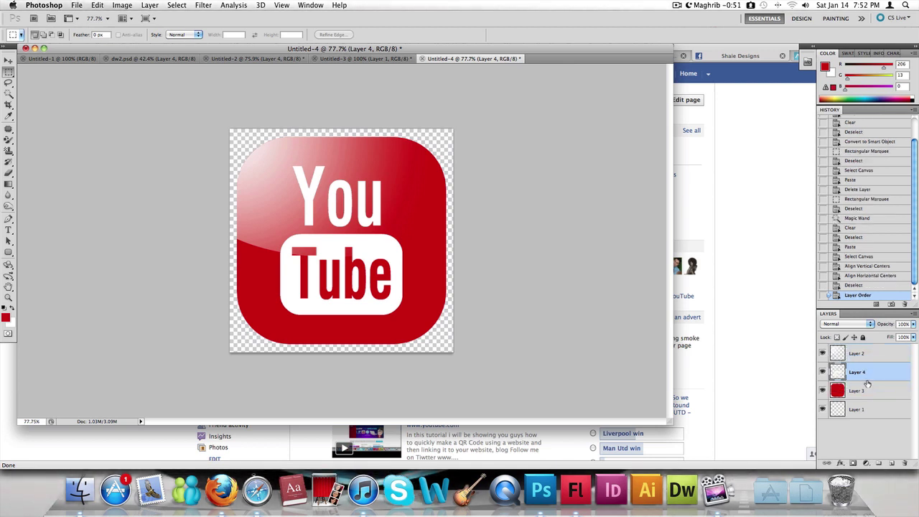
{"action": "left_click", "coordinate": [866, 359]}
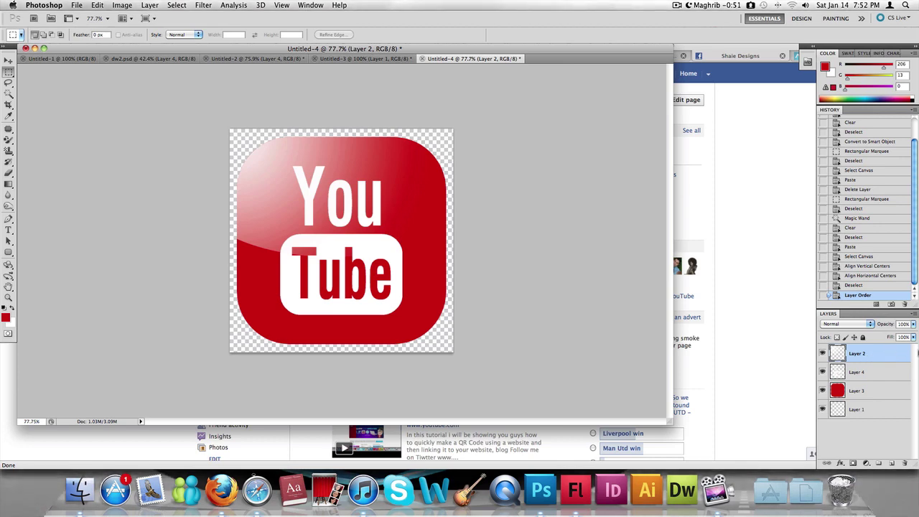
Try a Drop Shadow with Normal blend mode on the Layer 2 gloss, and discard the layer style changes
{"action": "right_click", "coordinate": [860, 355]}
{"action": "left_click", "coordinate": [795, 258]}
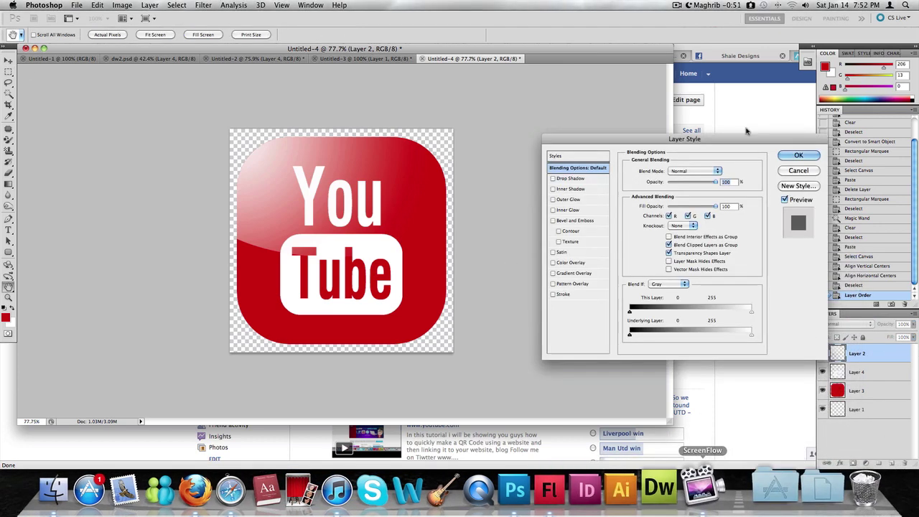
{"action": "left_click_drag", "start_coordinate": [718, 138], "coordinate": [606, 138]}
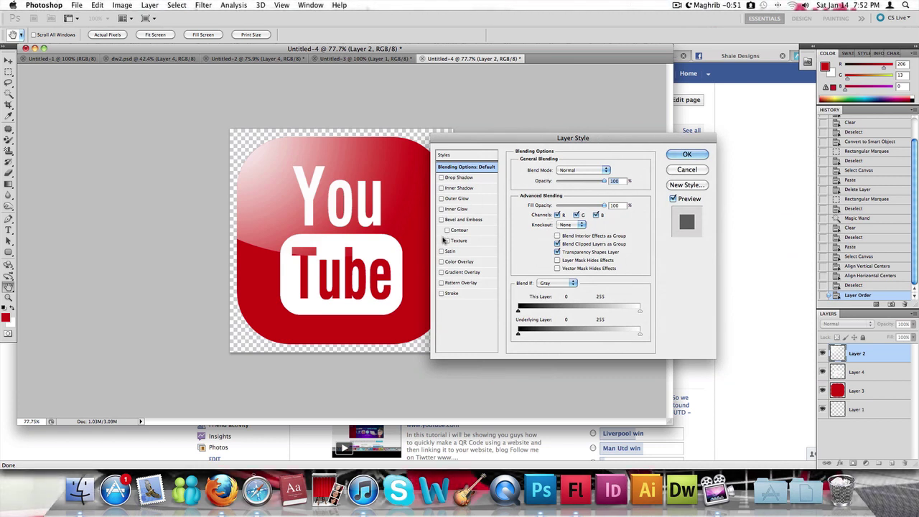
{"action": "left_click", "coordinate": [441, 188]}
{"action": "left_click", "coordinate": [441, 178]}
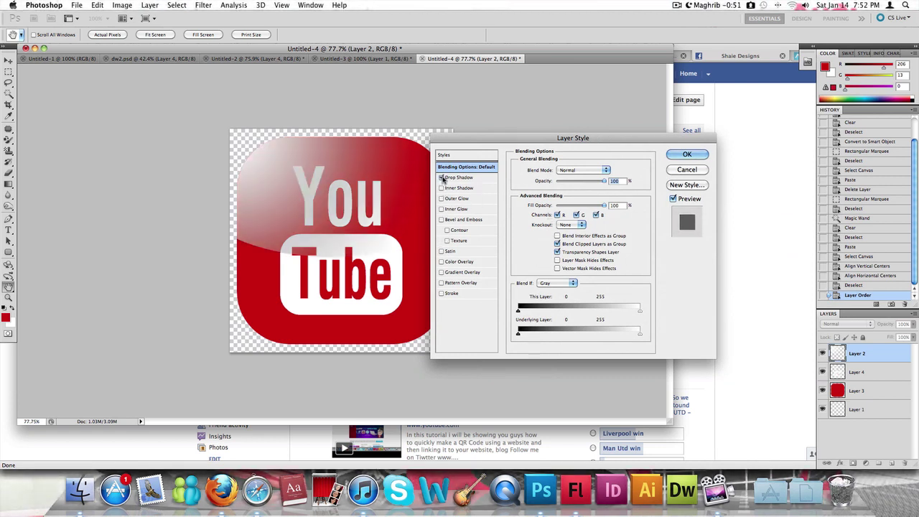
{"action": "left_click", "coordinate": [459, 178]}
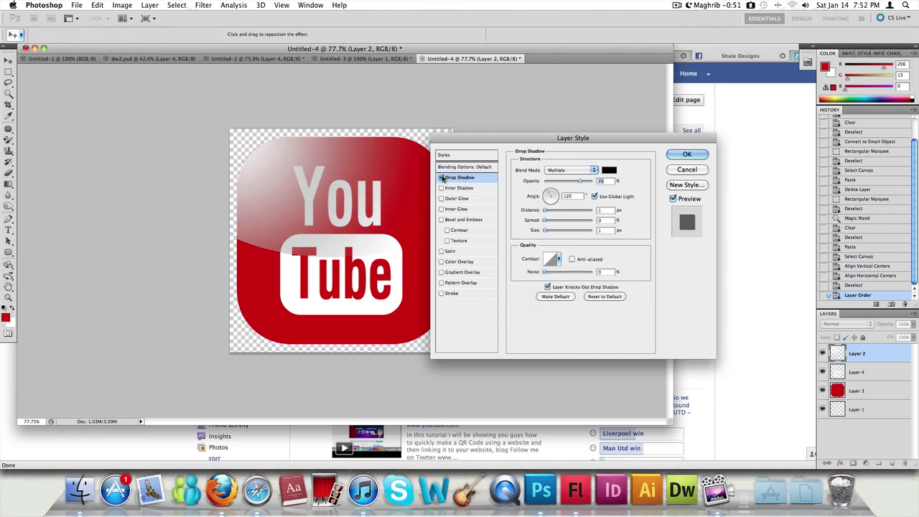
{"action": "left_click", "coordinate": [442, 178]}
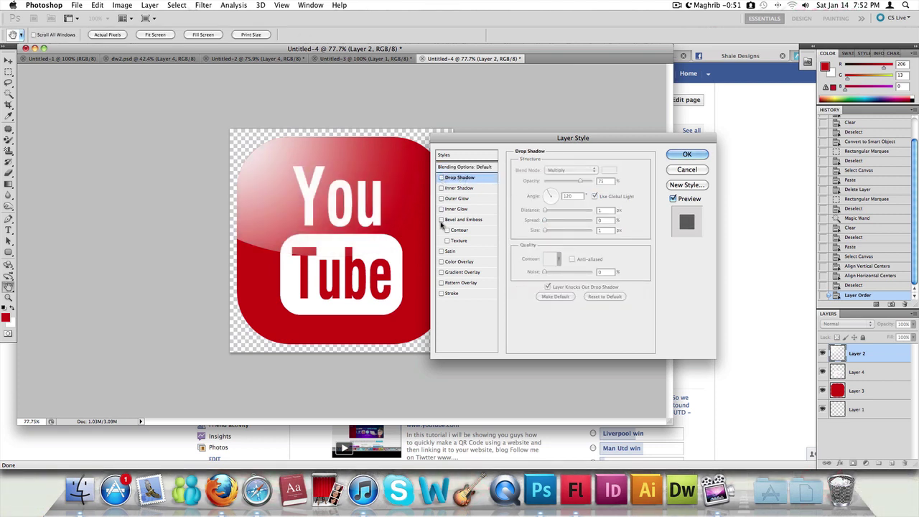
{"action": "left_click", "coordinate": [441, 219]}
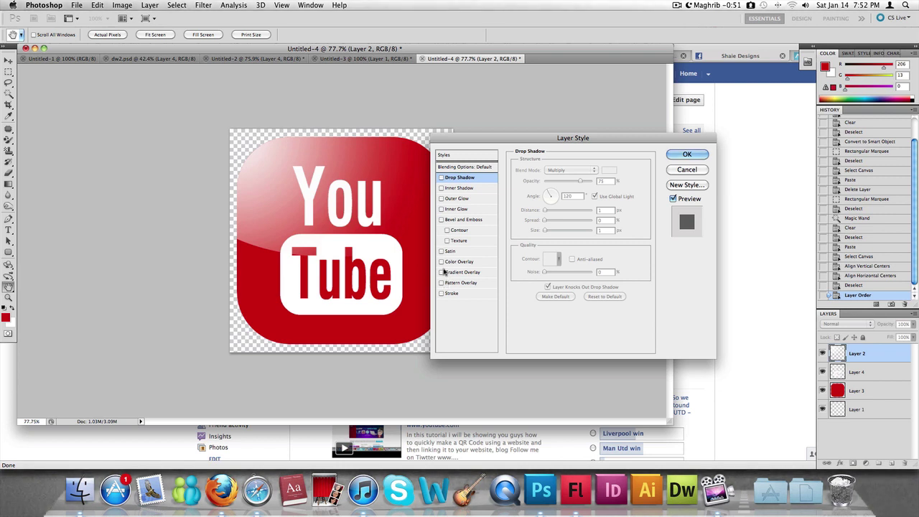
{"action": "left_click", "coordinate": [442, 178]}
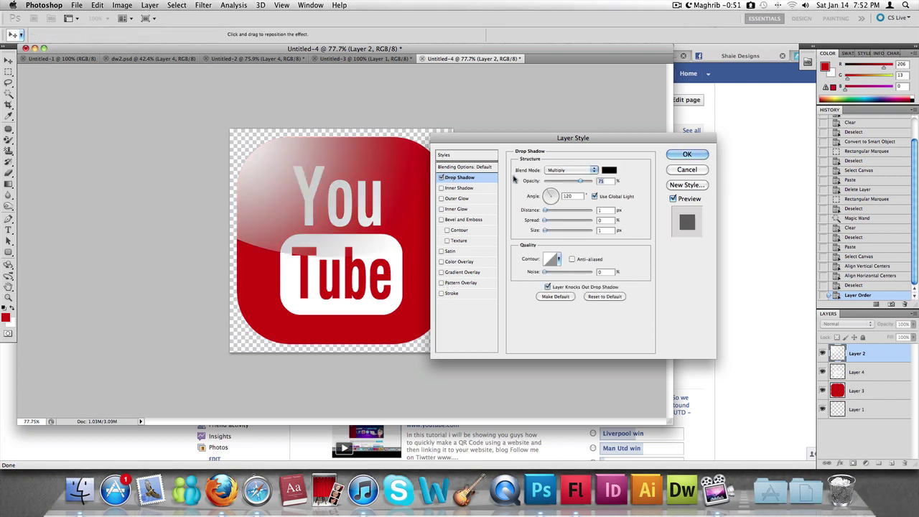
{"action": "left_click", "coordinate": [551, 259]}
{"action": "left_click_drag", "start_coordinate": [666, 191], "coordinate": [629, 173]}
{"action": "key", "text": "Return"}
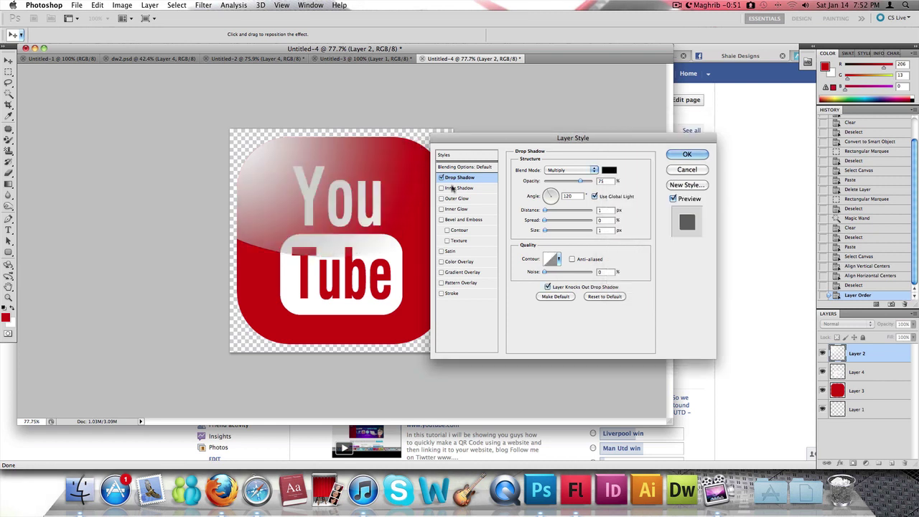
{"action": "left_click", "coordinate": [573, 170]}
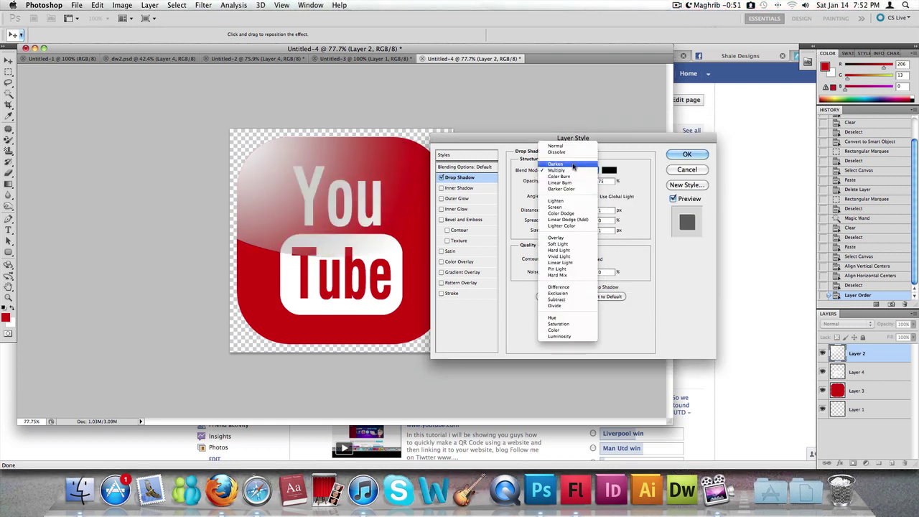
{"action": "left_click", "coordinate": [572, 148]}
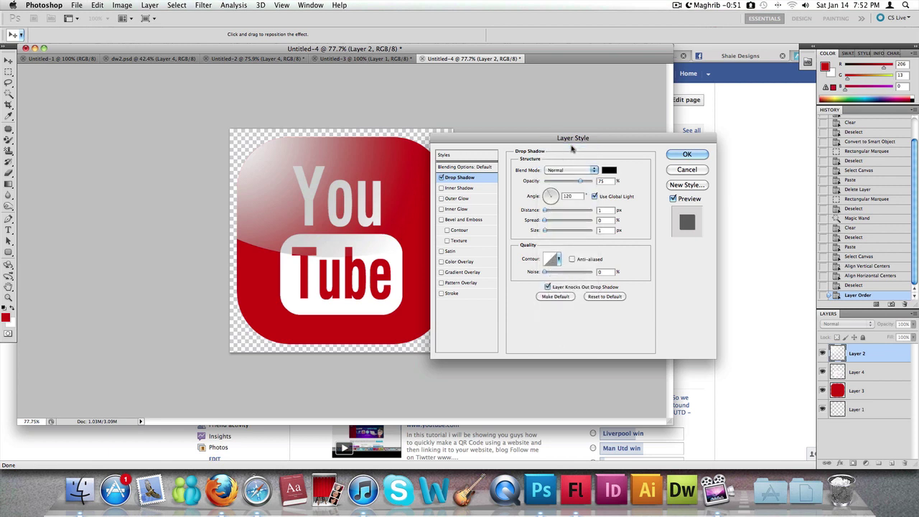
{"action": "left_click", "coordinate": [674, 169]}
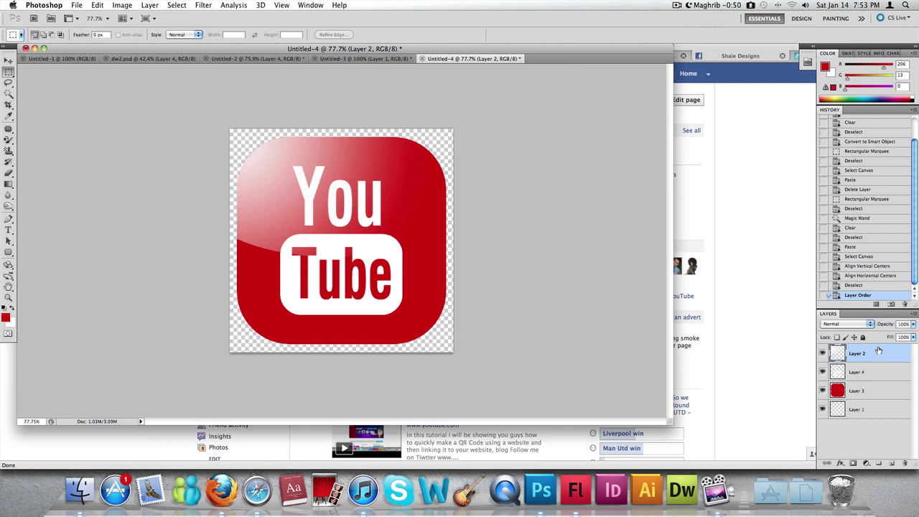
Try an Exposure adjustment with Offset -0.1408 and Gamma Correction 0.67 on Layer 4 inside the gloss outline, and deselect
{"action": "left_click", "coordinate": [9, 94]}
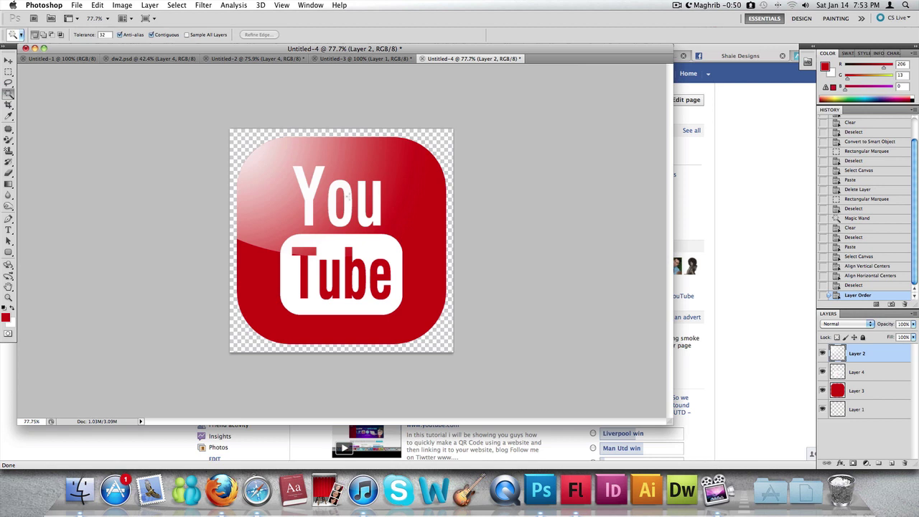
{"action": "left_click", "coordinate": [277, 198]}
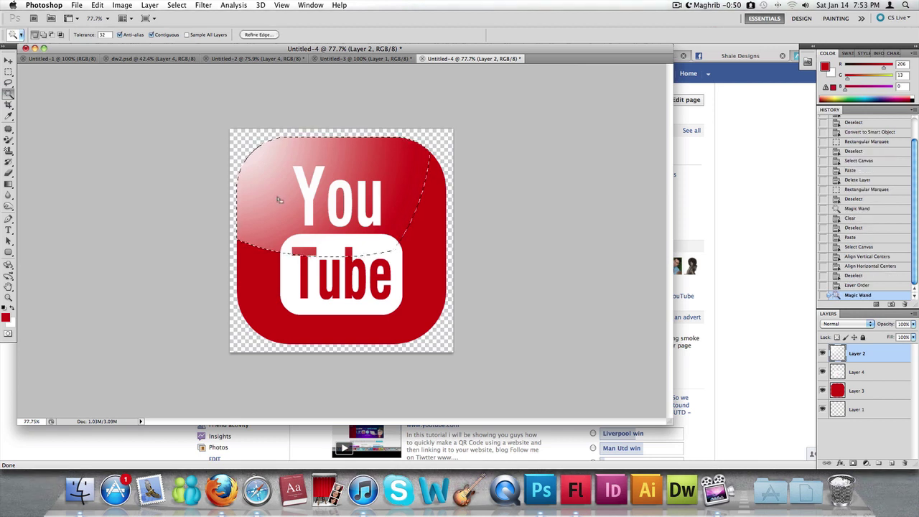
{"action": "left_click", "coordinate": [874, 375]}
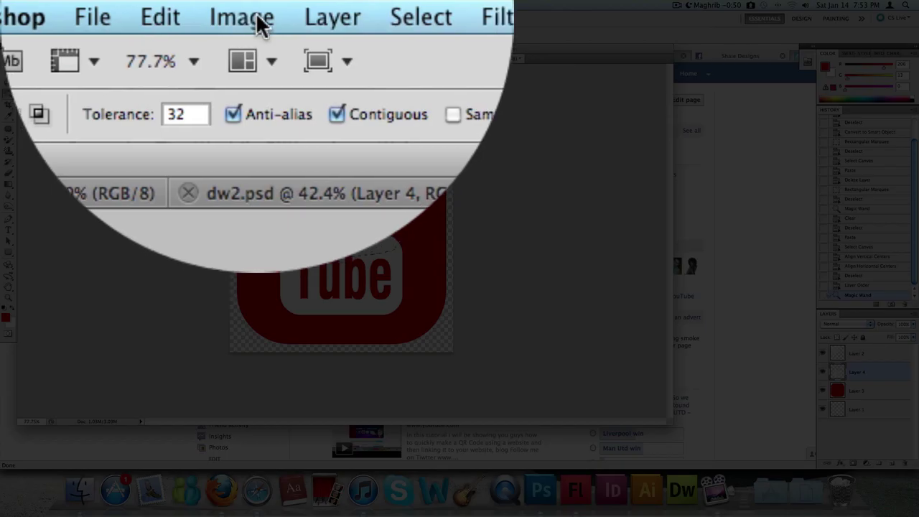
{"action": "left_click", "coordinate": [122, 6]}
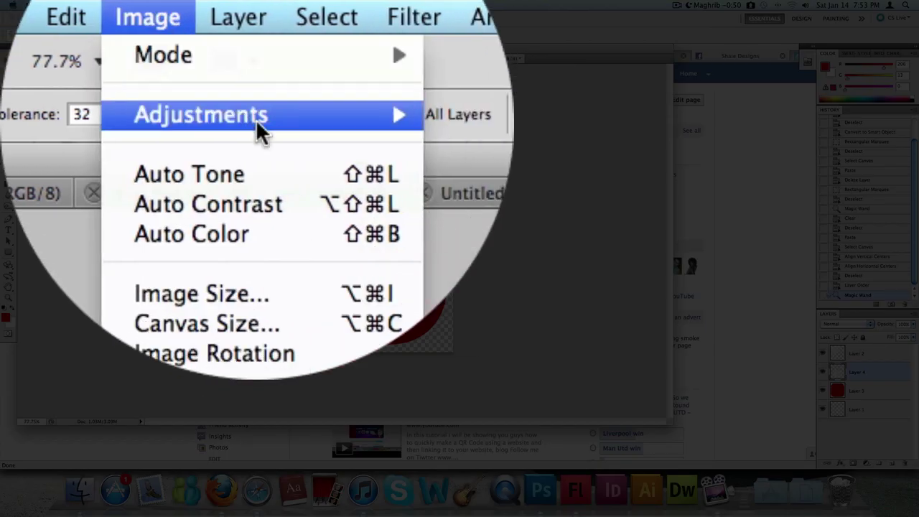
{"action": "mouse_move", "coordinate": [156, 36]}
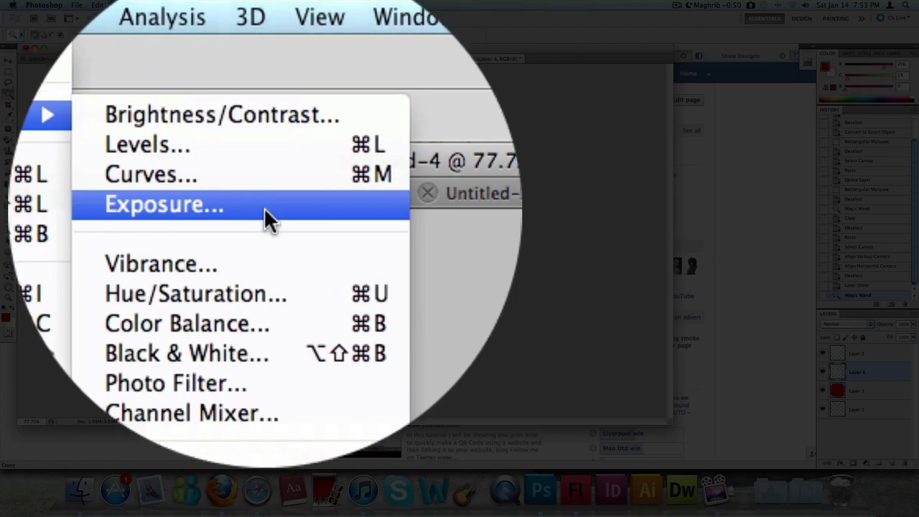
{"action": "left_click", "coordinate": [265, 63]}
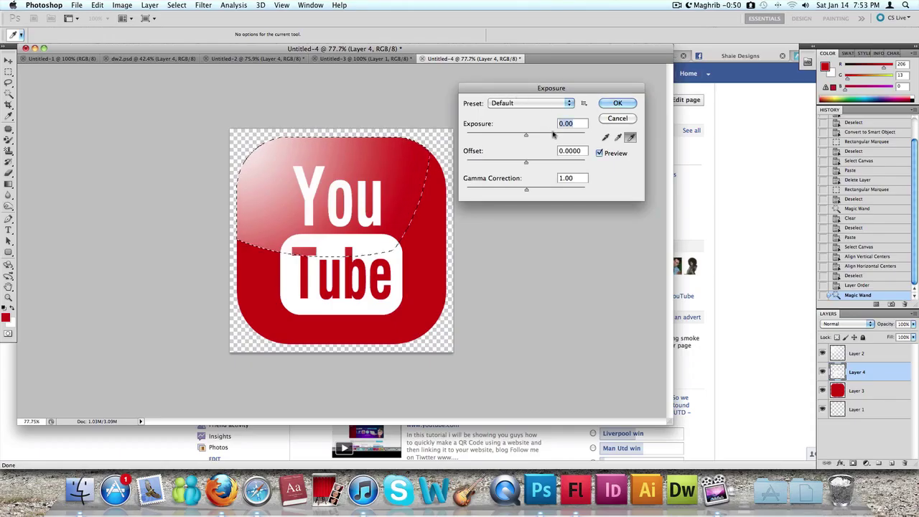
{"action": "left_click_drag", "start_coordinate": [525, 162], "coordinate": [541, 189]}
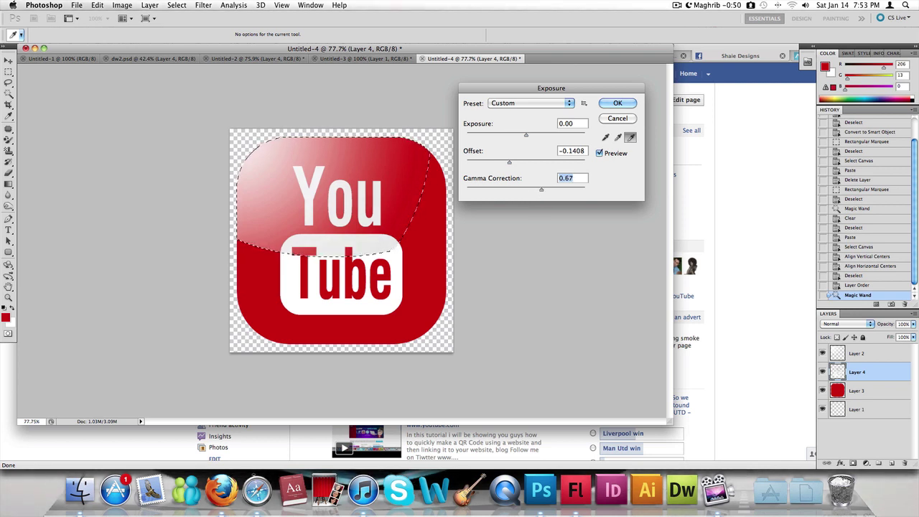
{"action": "key", "text": "Return"}
{"action": "key", "text": "ctrl+d"}
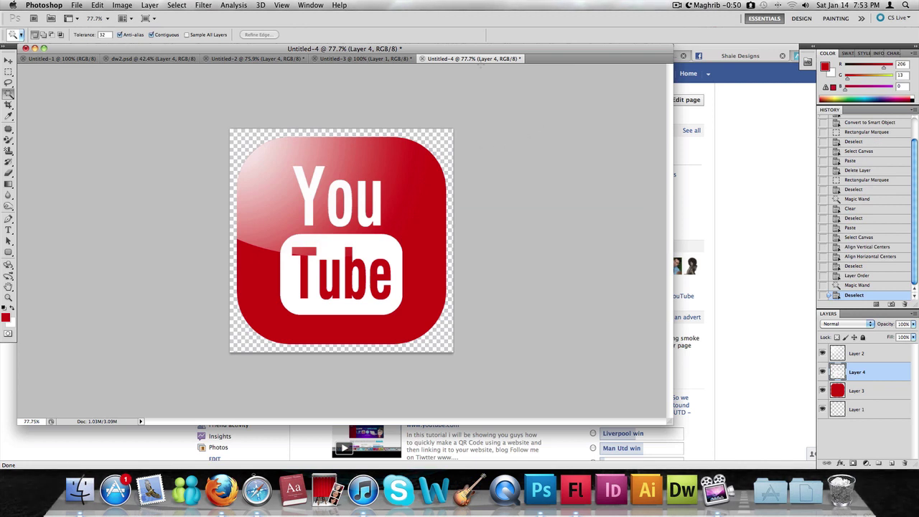
Try a Magic Wand selection of the empty area around the logo on Layer 4, make Layer 2 active, and deselect
{"action": "key", "text": "ctrl+a"}
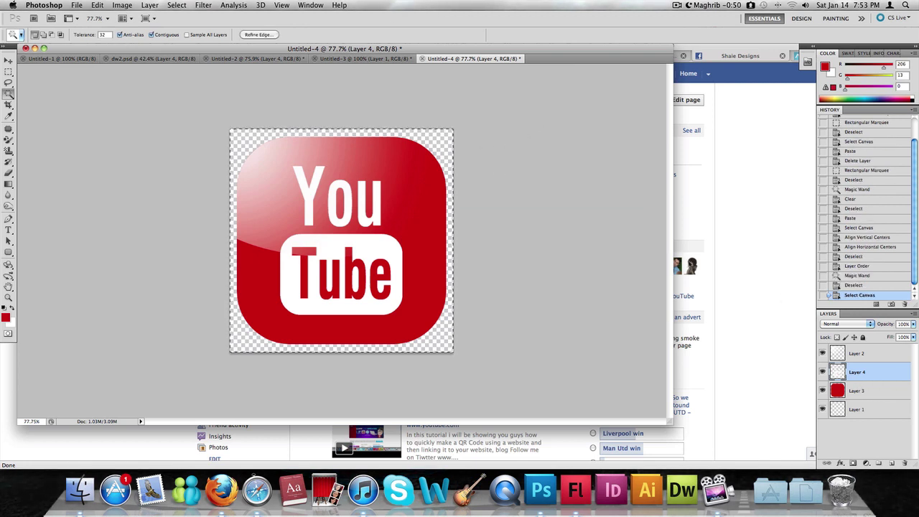
{"action": "key", "text": "ctrl+d"}
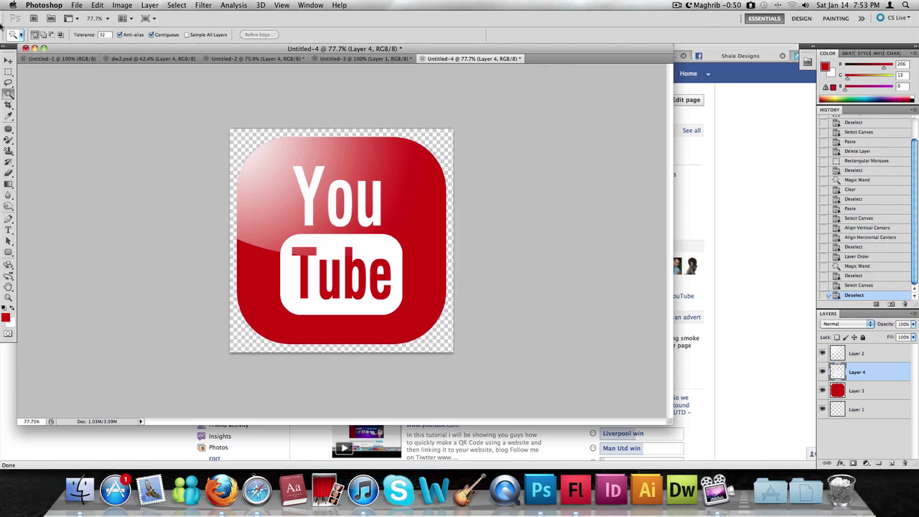
{"action": "left_click", "coordinate": [9, 93]}
{"action": "left_click", "coordinate": [24, 101]}
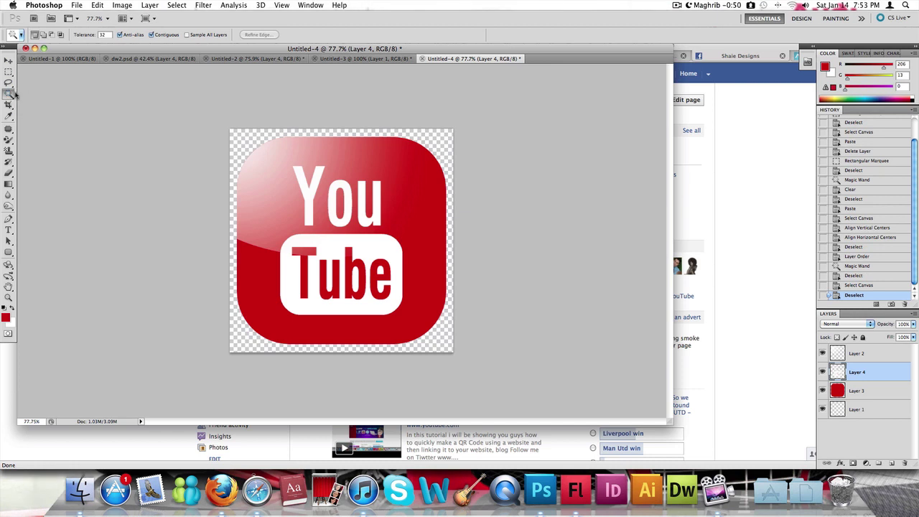
{"action": "left_click", "coordinate": [242, 151]}
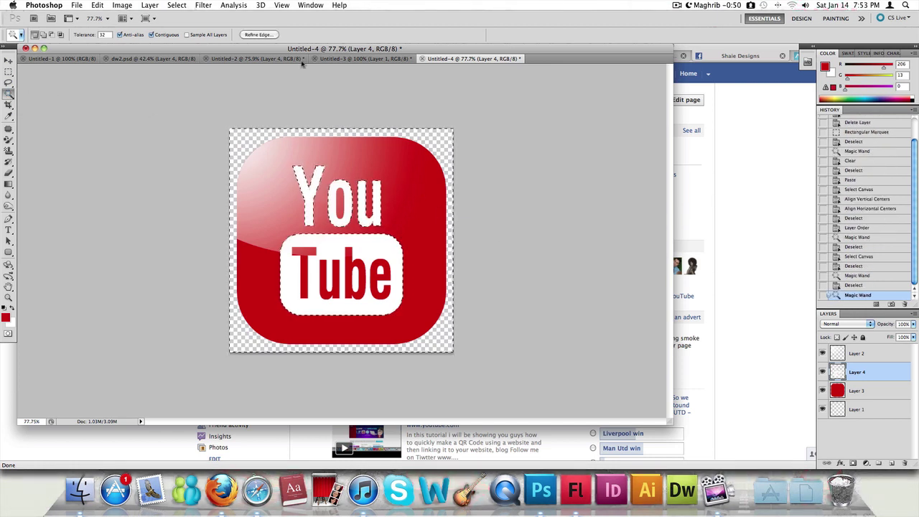
{"action": "left_click", "coordinate": [867, 354]}
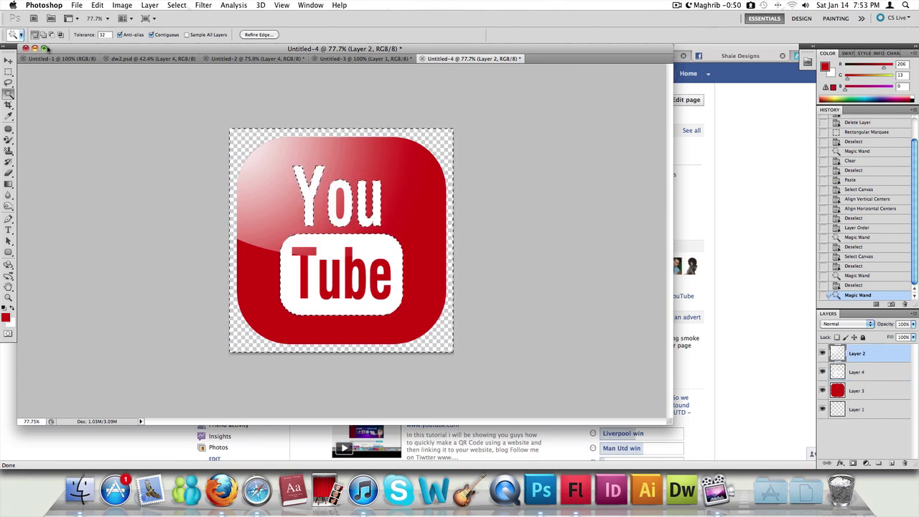
{"action": "left_click", "coordinate": [8, 72]}
{"action": "key", "text": "ctrl+d"}
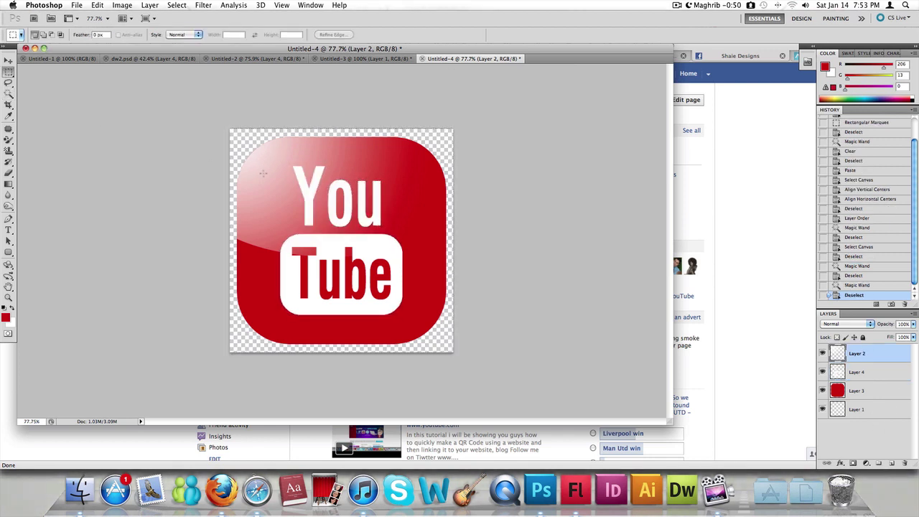
Try Magic Wand selections of the gloss shape and the area beside it on Layer 2, clearing each selection
{"action": "left_click", "coordinate": [8, 93]}
{"action": "left_click", "coordinate": [431, 219]}
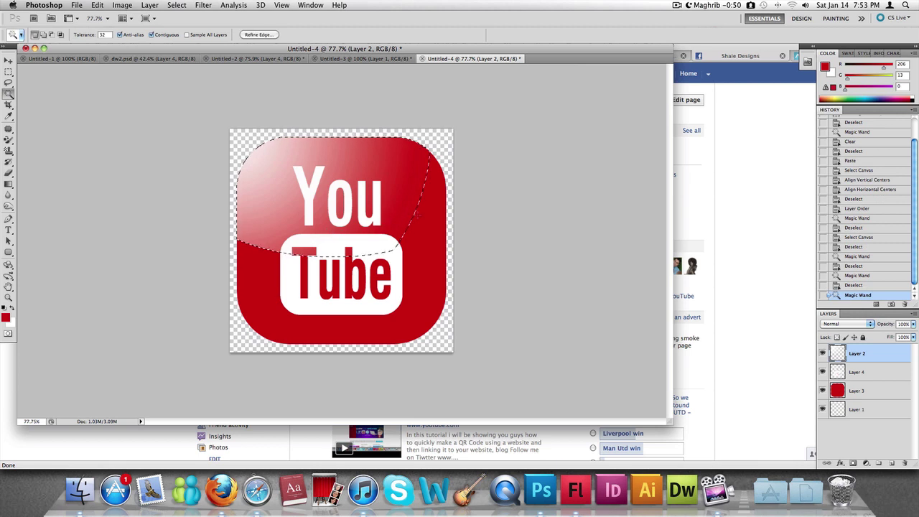
{"action": "key", "text": "ctrl+d"}
{"action": "left_click", "coordinate": [433, 221]}
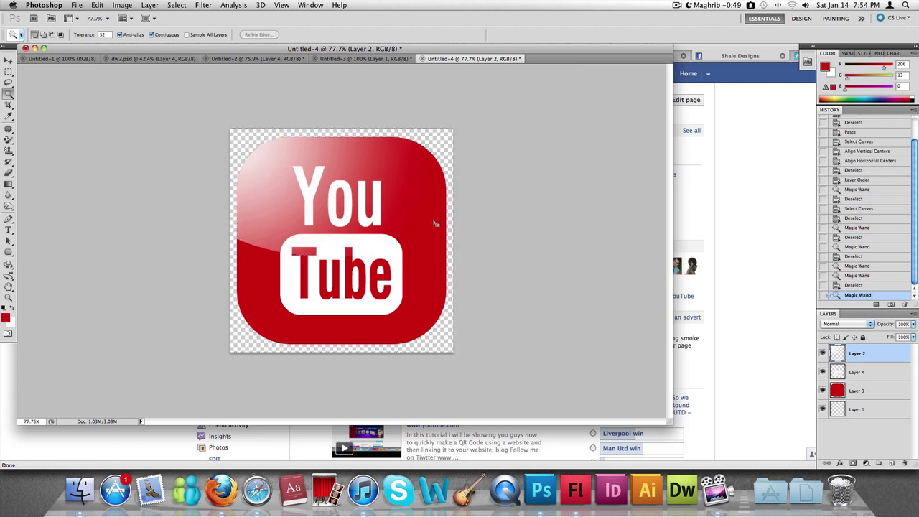
{"action": "key", "text": "ctrl+d"}
{"action": "left_click", "coordinate": [356, 148]}
{"action": "key", "text": "m"}
{"action": "key", "text": "ctrl+d"}
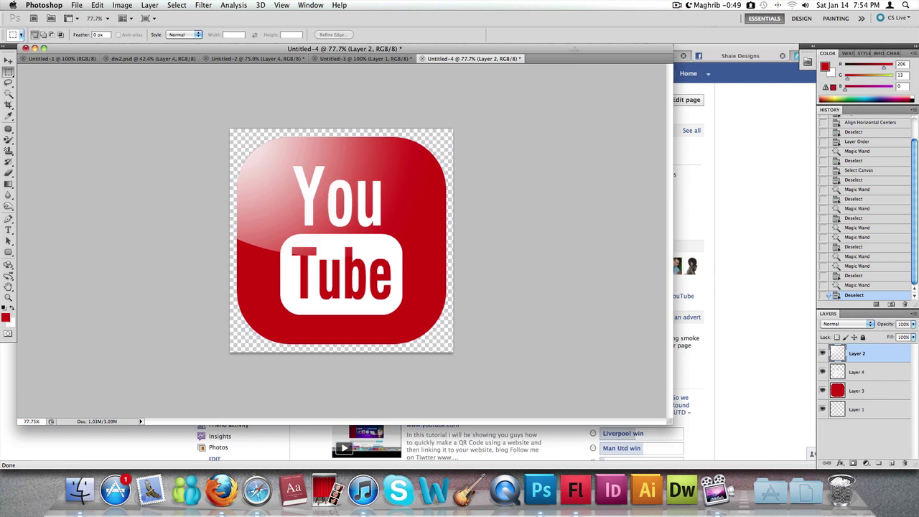
{"action": "key", "text": "v"}
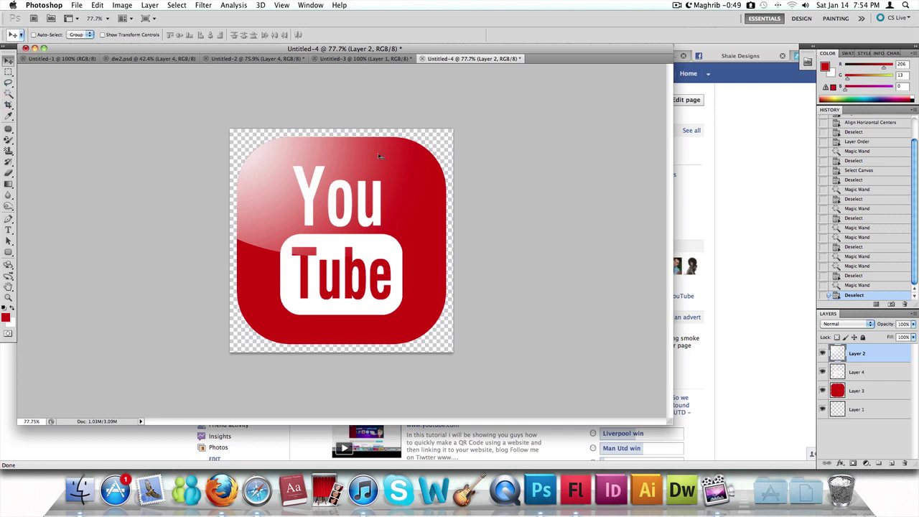
{"action": "left_click", "coordinate": [9, 94]}
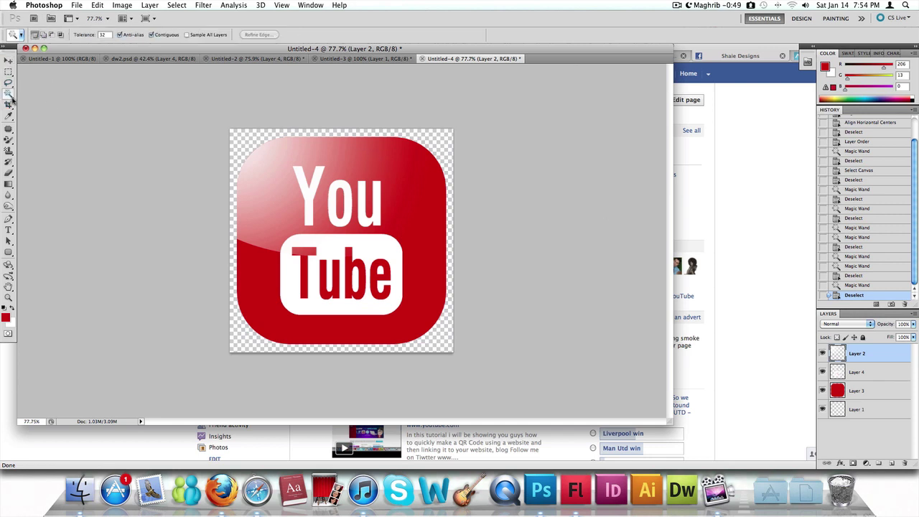
{"action": "left_click", "coordinate": [404, 182]}
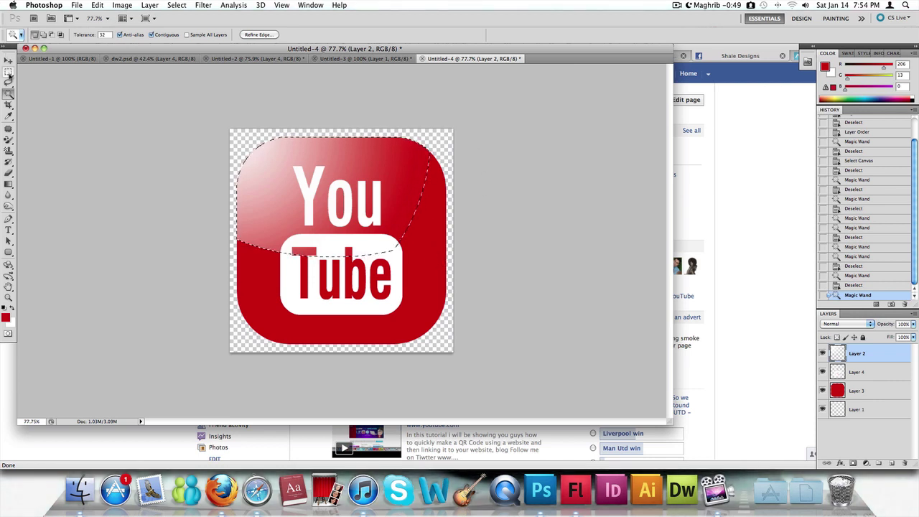
{"action": "key", "text": "m"}
{"action": "key", "text": "super+d"}
Inspect the finished icon at reduced sizes, between 12.9% and 38.8% zoom
{"action": "scroll", "coordinate": [184, 154], "scroll_direction": "down", "scroll_amount": 6}
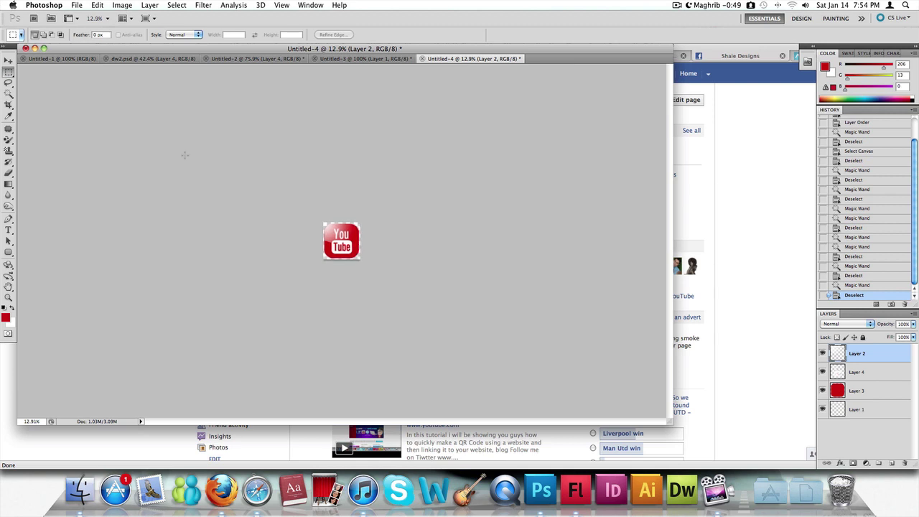
{"action": "scroll", "coordinate": [185, 154], "scroll_direction": "up", "scroll_amount": 2}
{"action": "scroll", "coordinate": [185, 154], "scroll_direction": "down", "scroll_amount": 2}
{"action": "scroll", "coordinate": [185, 154], "scroll_direction": "up", "scroll_amount": 1}
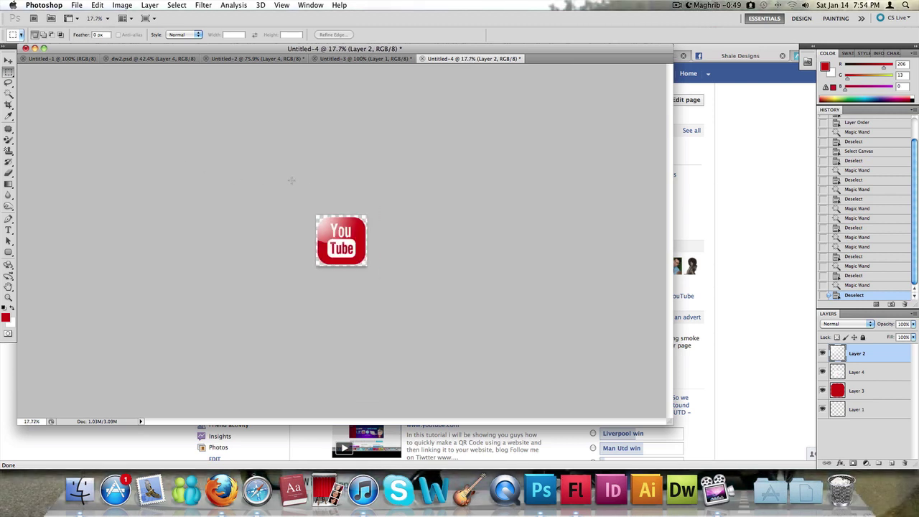
{"action": "scroll", "coordinate": [304, 180], "scroll_direction": "up", "scroll_amount": 3}
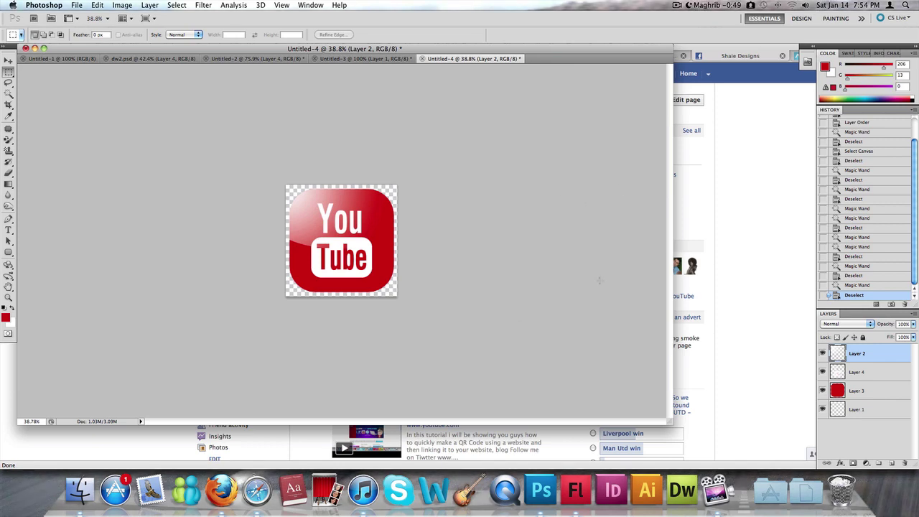
Switch to Firefox and show the Tutorial Materials page of the shaiedesigns.com website
{"action": "key", "text": "super+Tab"}
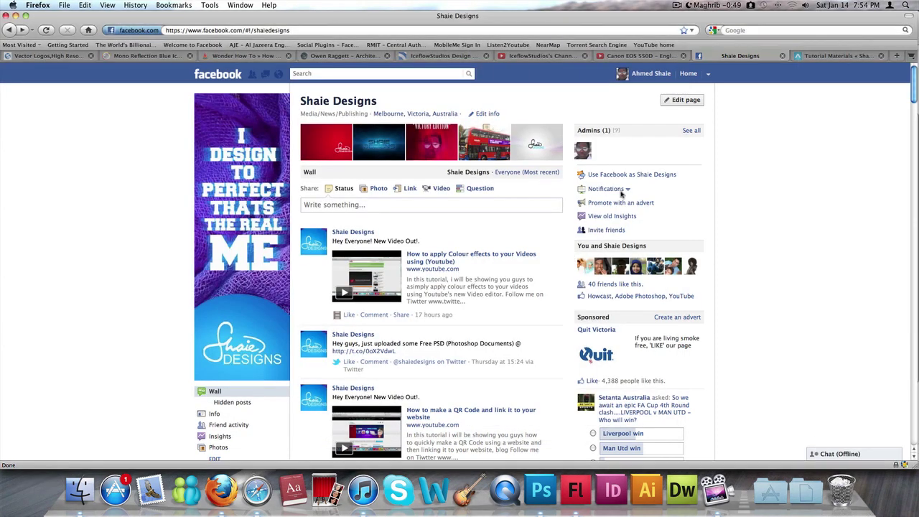
{"action": "left_click", "coordinate": [816, 57]}
{"action": "mouse_move", "coordinate": [430, 86]}
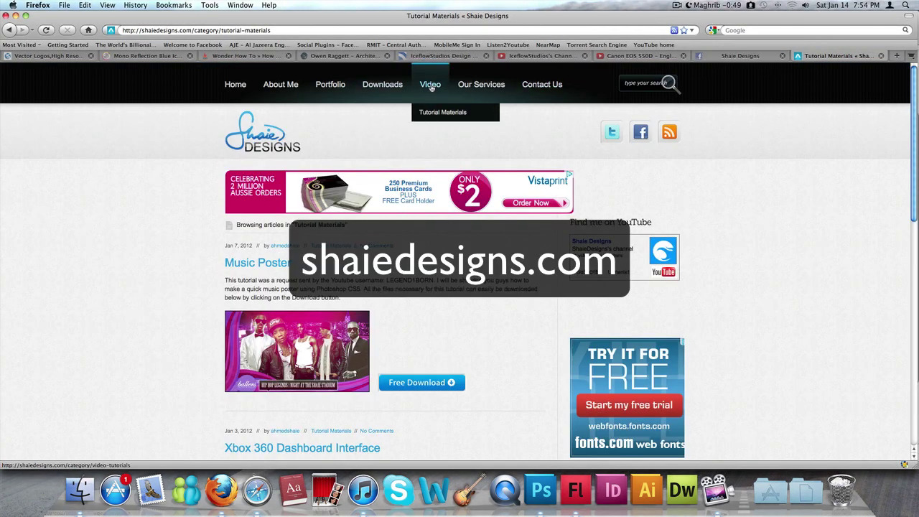
{"action": "left_click", "coordinate": [463, 115]}
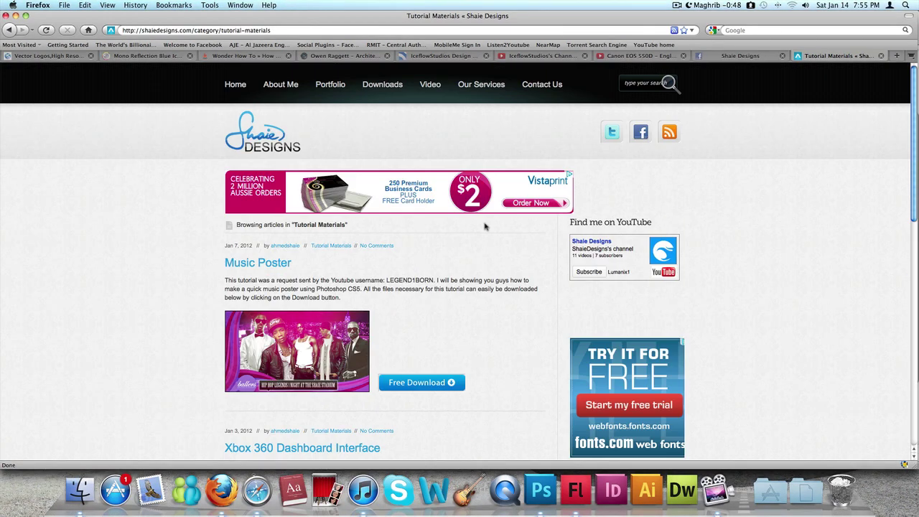
Browse the wall posts on the Shaie Designs Facebook page down to Older Posts and back up
{"action": "left_click", "coordinate": [718, 56]}
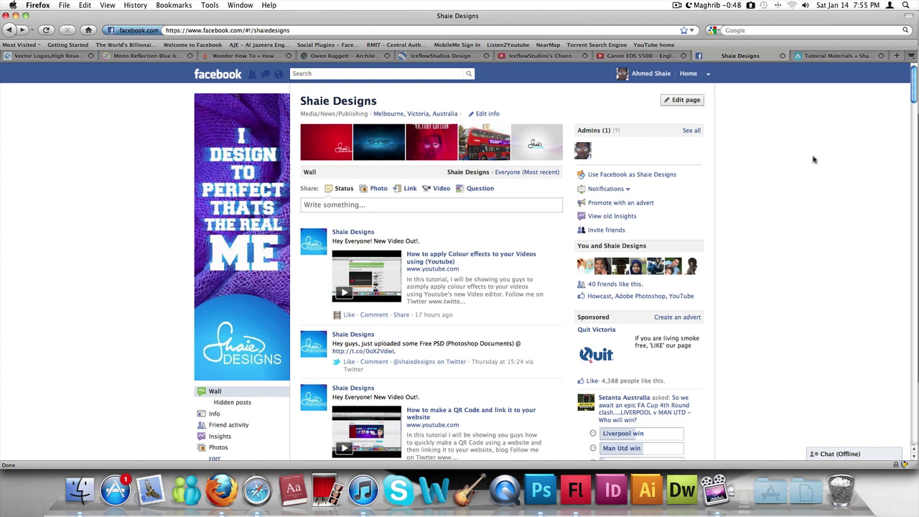
{"action": "mouse_move", "coordinate": [276, 337]}
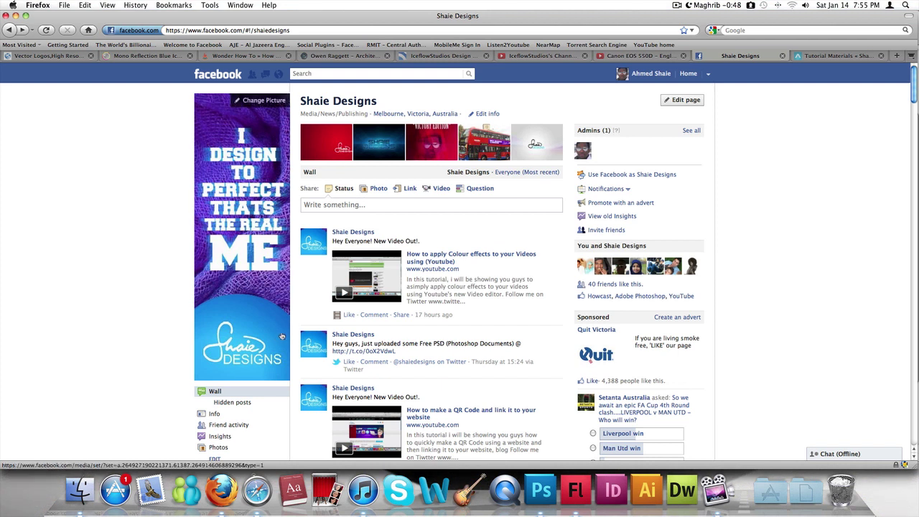
{"action": "scroll", "coordinate": [532, 286], "scroll_direction": "down", "scroll_amount": 1}
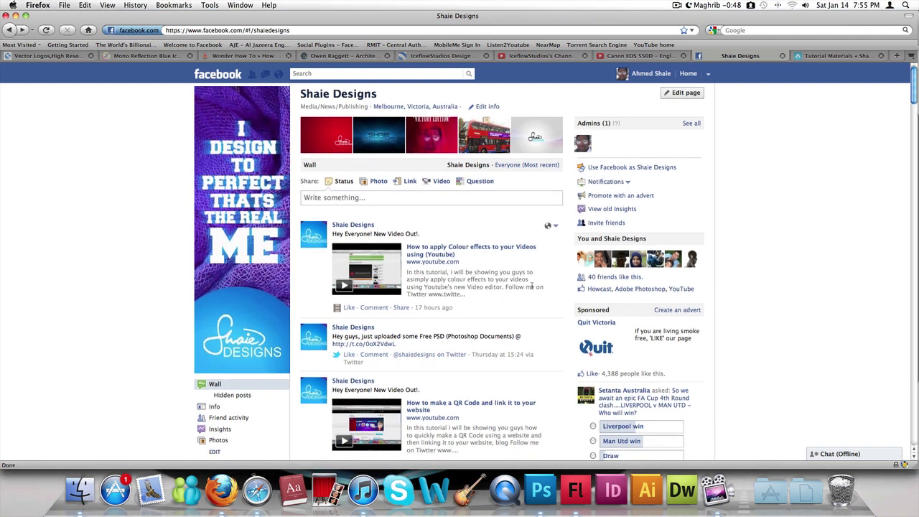
{"action": "scroll", "coordinate": [532, 286], "scroll_direction": "down", "scroll_amount": 15}
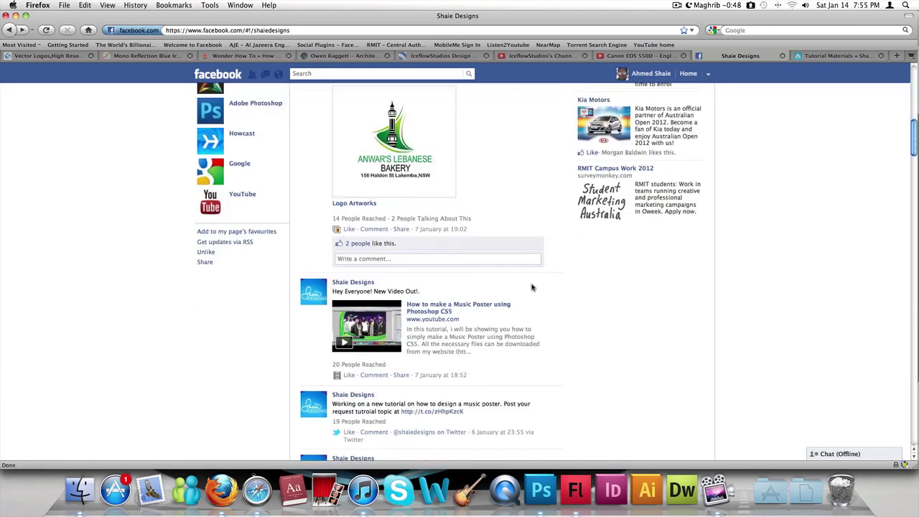
{"action": "scroll", "coordinate": [532, 287], "scroll_direction": "down", "scroll_amount": 20}
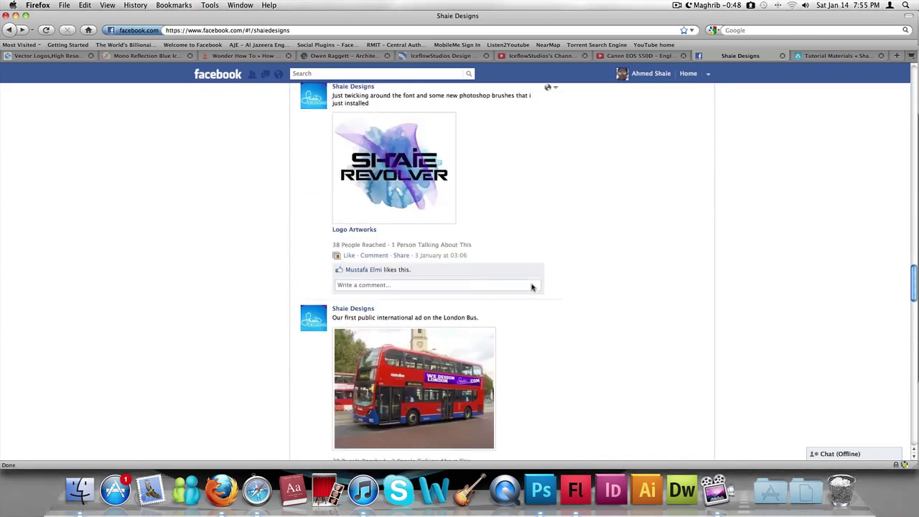
{"action": "scroll", "coordinate": [531, 286], "scroll_direction": "down", "scroll_amount": 20}
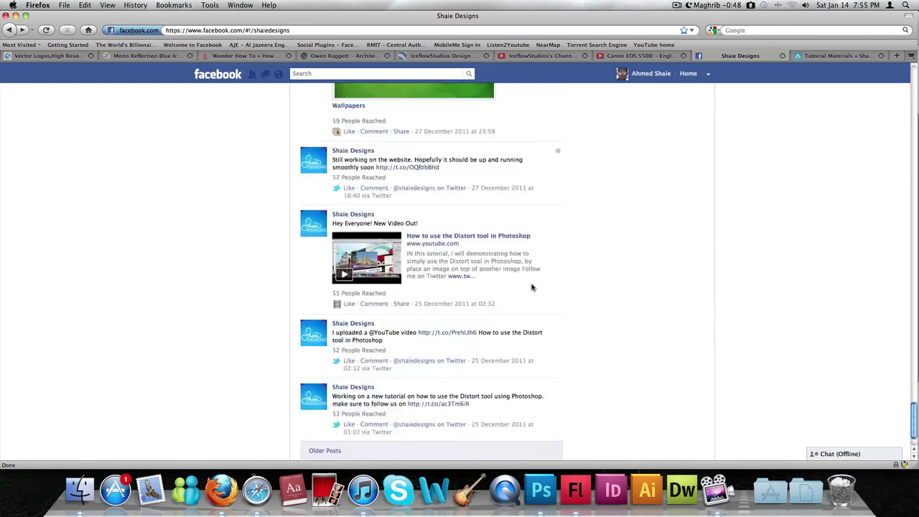
{"action": "scroll", "coordinate": [532, 287], "scroll_direction": "down", "scroll_amount": 2}
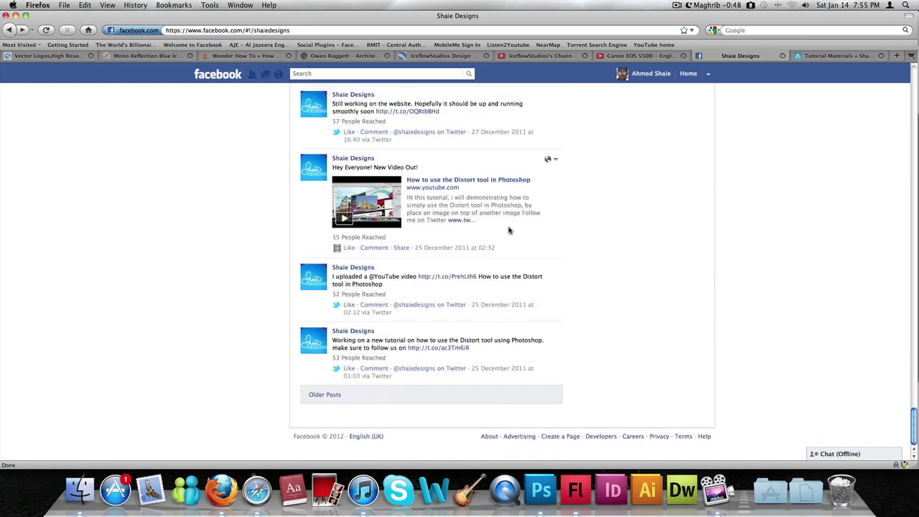
{"action": "scroll", "coordinate": [508, 231], "scroll_direction": "up", "scroll_amount": 15}
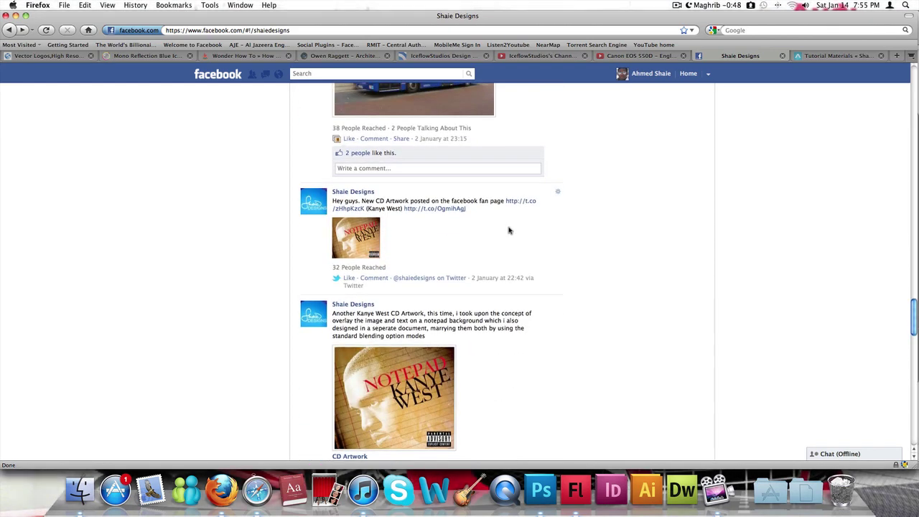
{"action": "scroll", "coordinate": [509, 230], "scroll_direction": "up", "scroll_amount": 8}
{"action": "scroll", "coordinate": [508, 230], "scroll_direction": "up", "scroll_amount": 10}
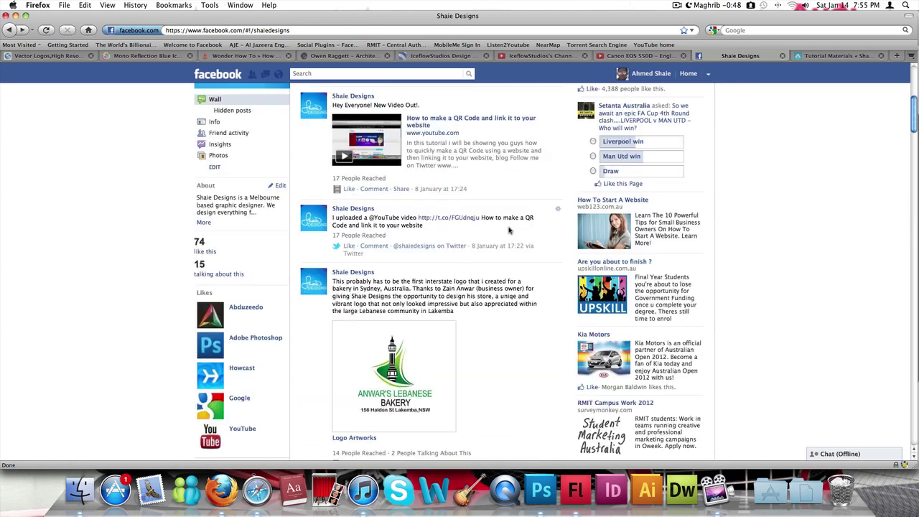